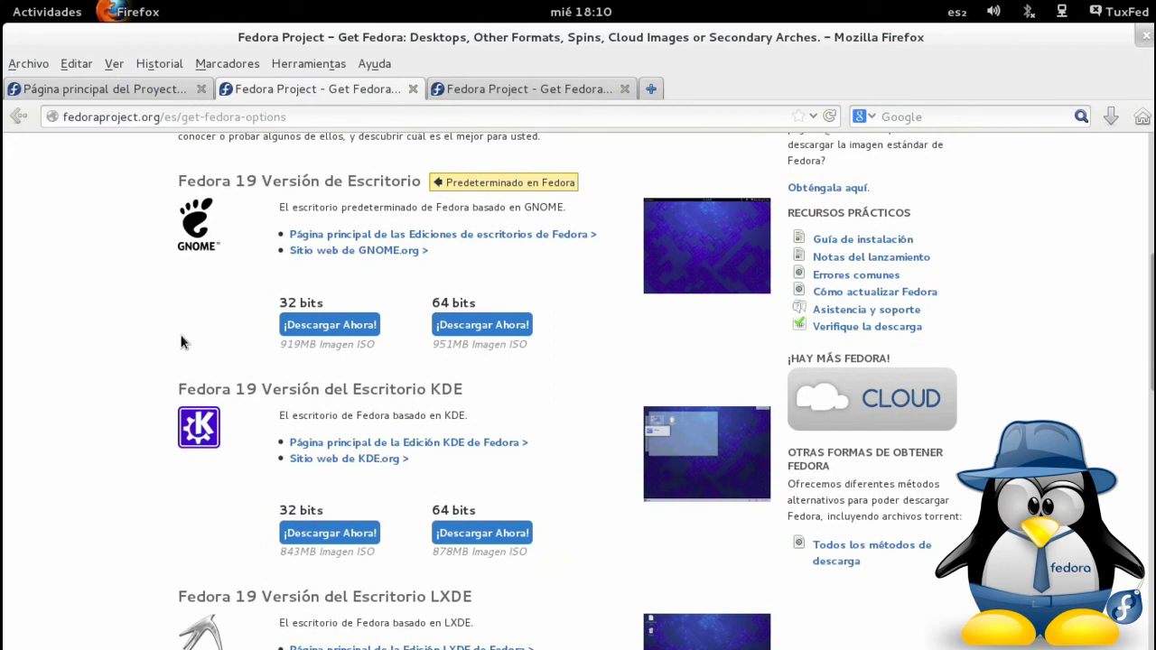
# Step: Review the Fedora 19 desktop editions (GNOME, KDE, LXDE, Xfce) and their 32-bit and 64-bit downloads on the Get Fedora page
pyautogui.scroll(-3, 181, 342)
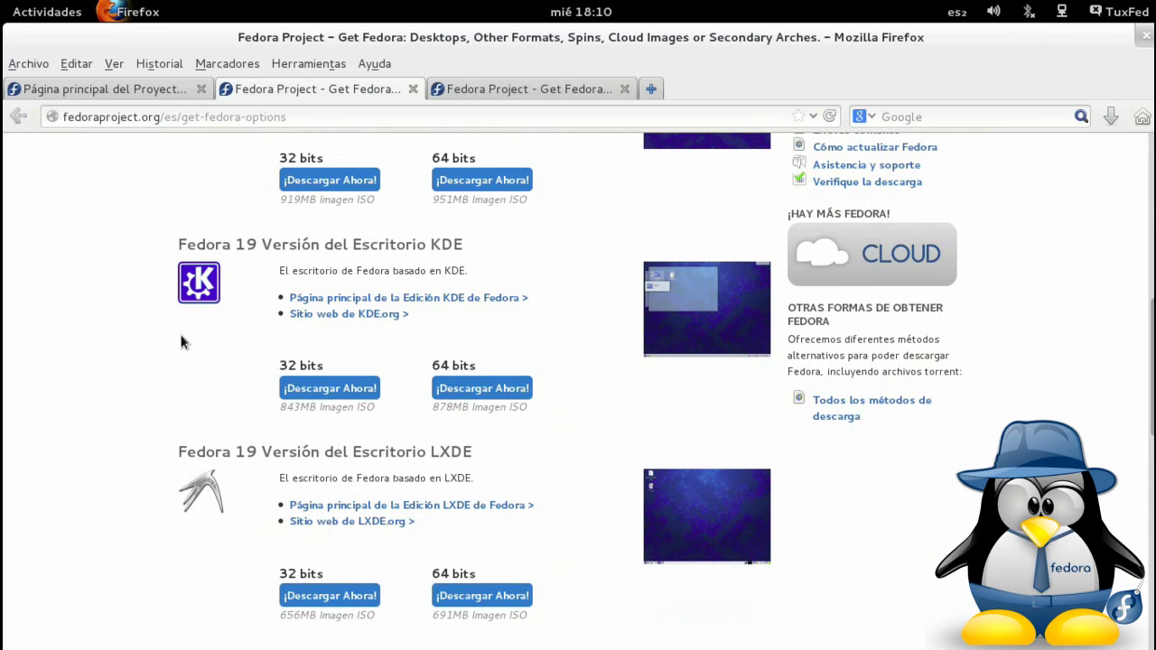
pyautogui.scroll(-3, 181, 342)
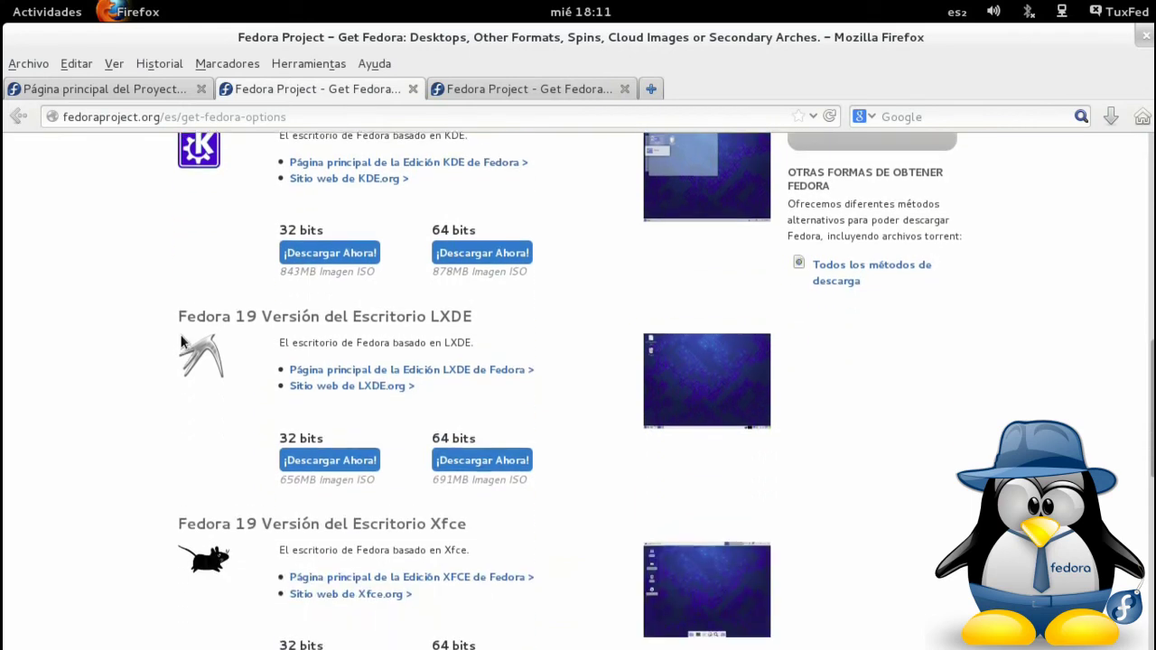
pyautogui.scroll(6, 180, 341)
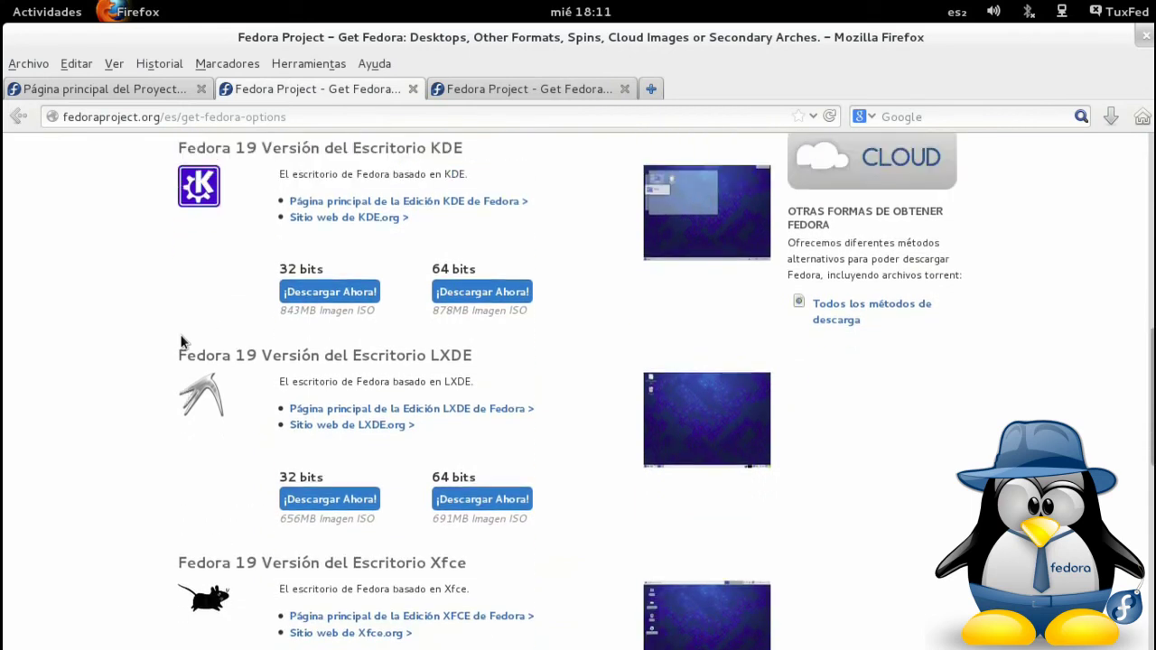
pyautogui.scroll(4, 182, 336)
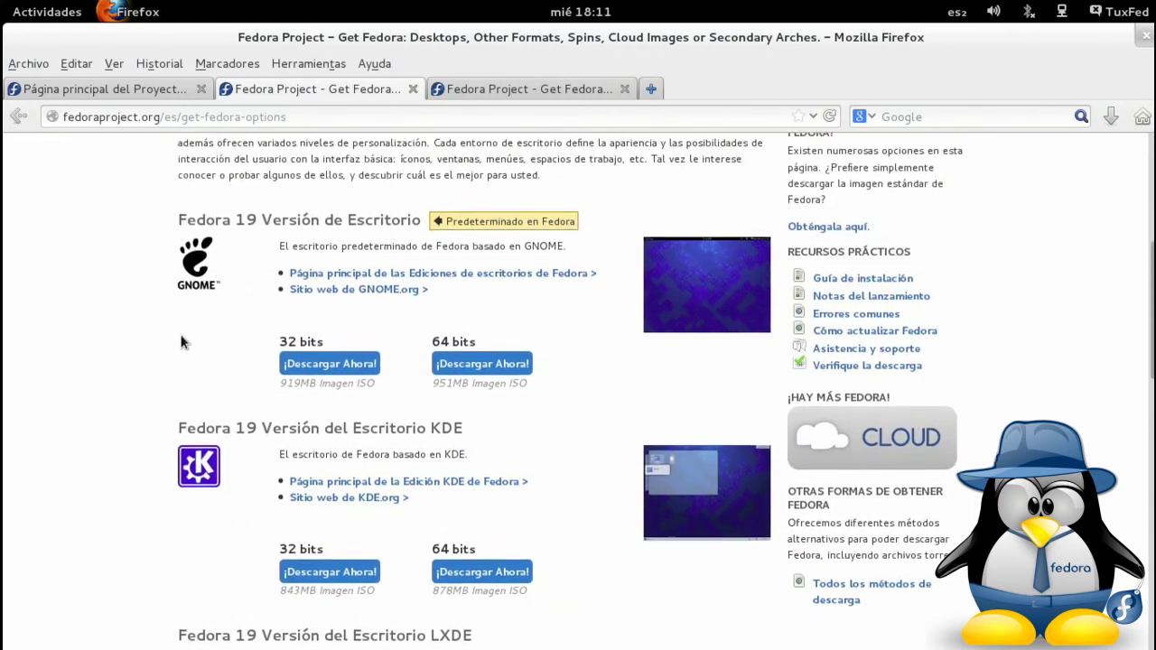
pyautogui.scroll(2, 182, 336)
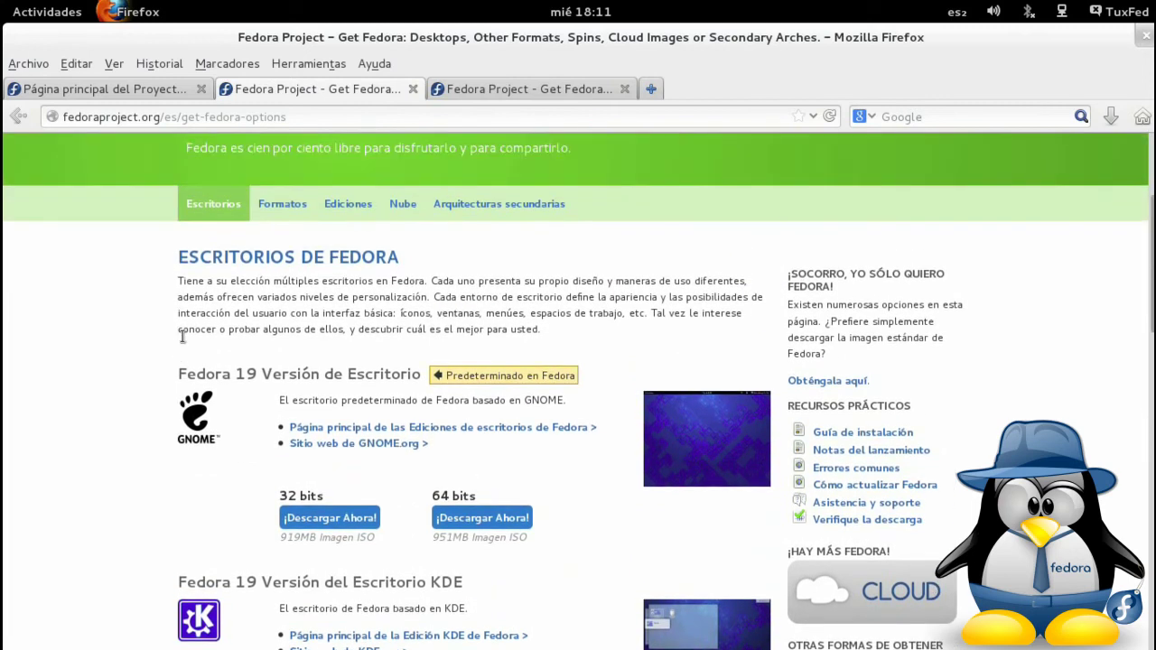
pyautogui.scroll(-2, 182, 336)
pyautogui.scroll(-3, 182, 336)
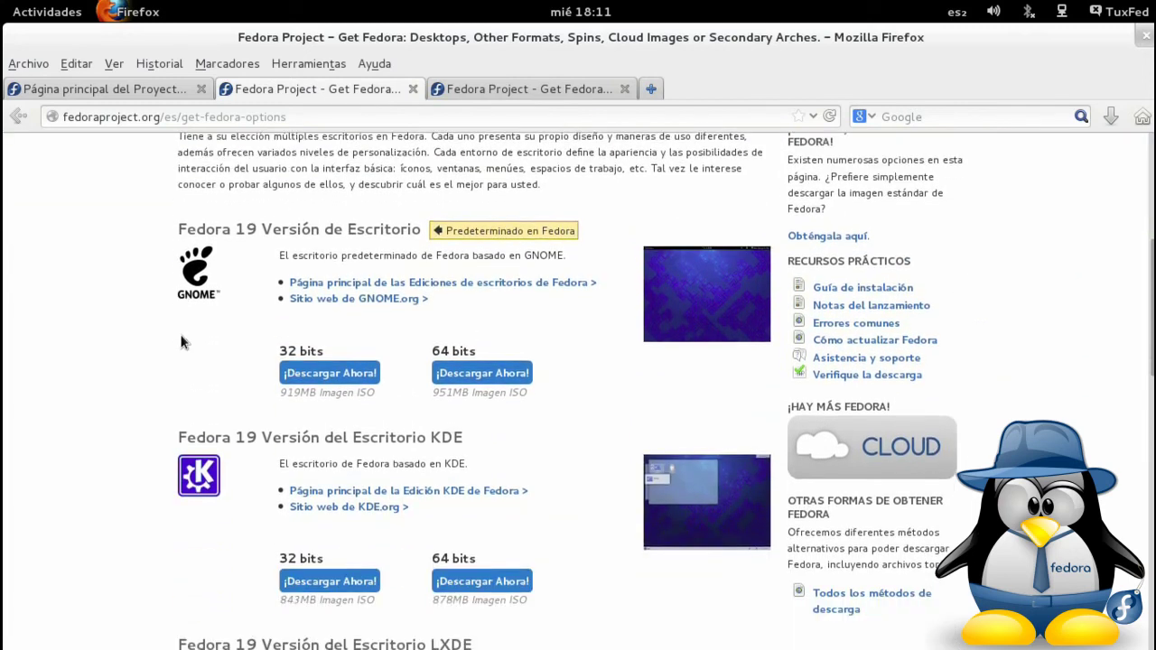
pyautogui.scroll(1, 181, 338)
pyautogui.scroll(3, 180, 338)
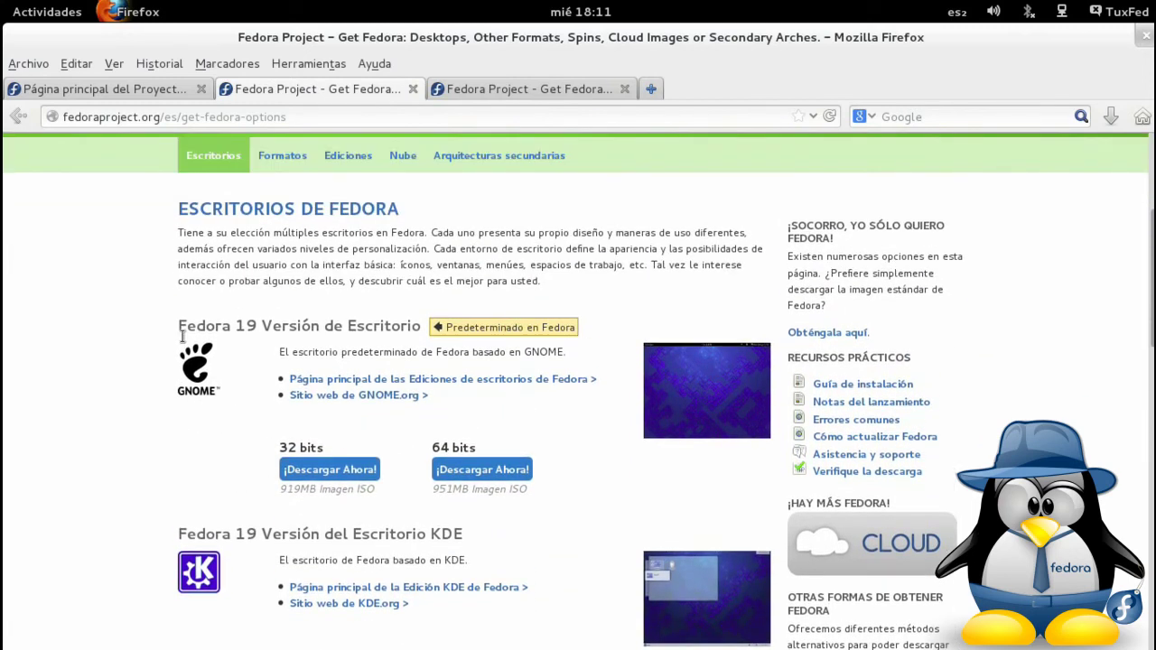
pyautogui.scroll(-5, 182, 336)
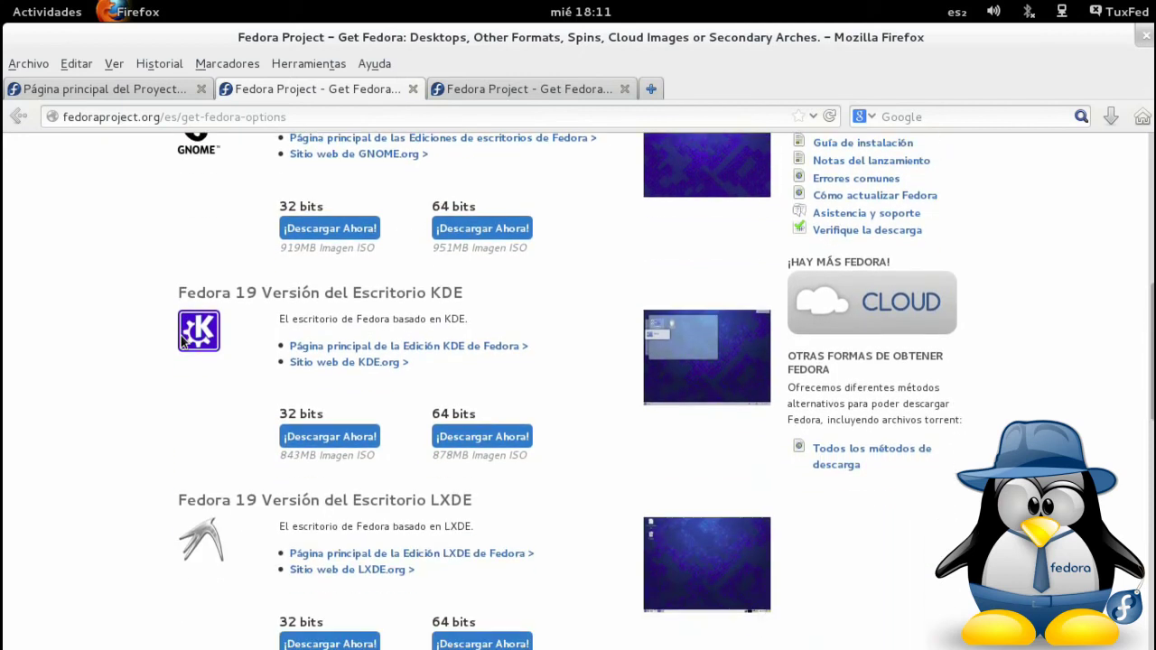
pyautogui.scroll(10, 182, 336)
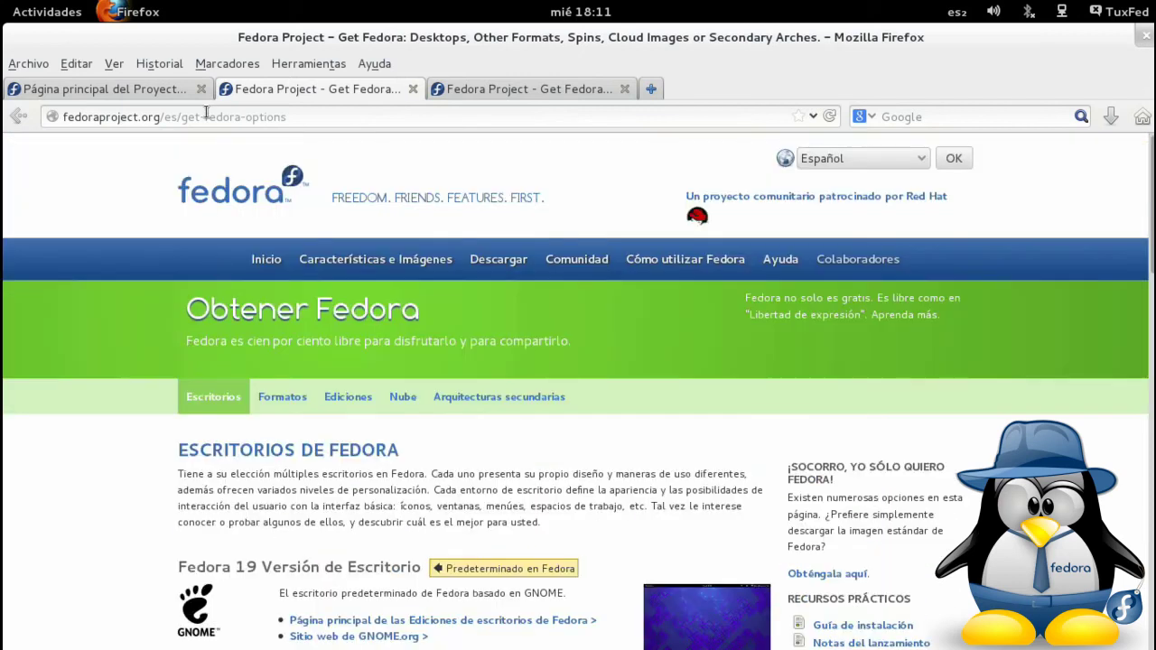
# Step: Check the recommended installation requirements and the Más opciones download link on the Fedora home page, and return to the download options page
pyautogui.click(171, 88)
pyautogui.scroll(-2, 121, 482)
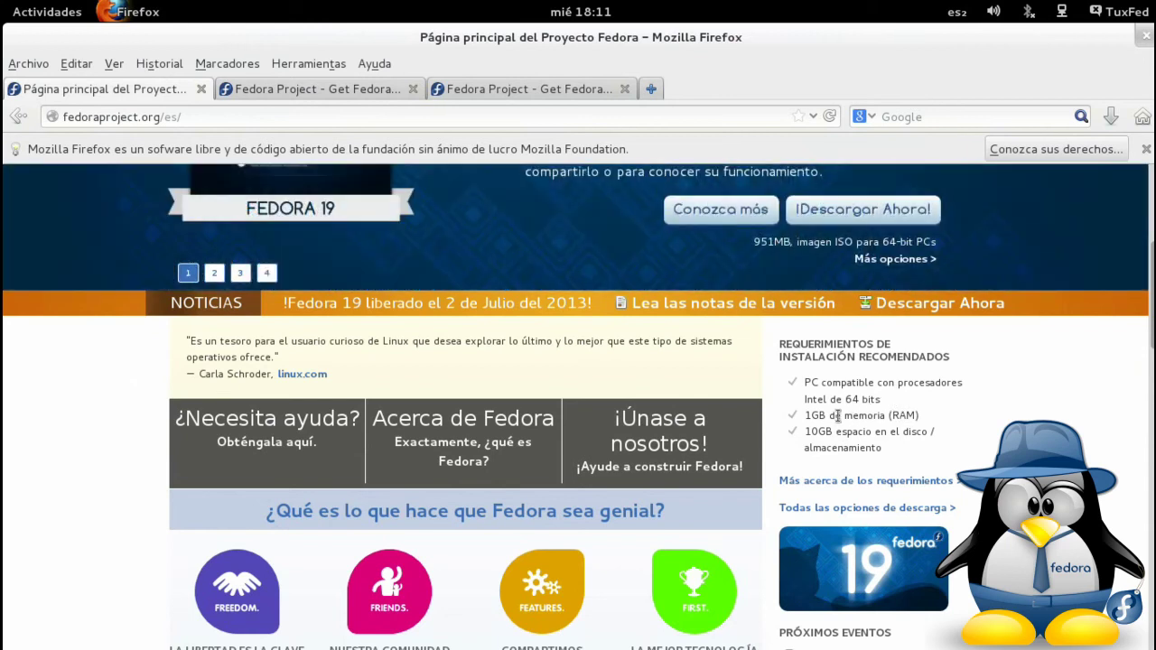
pyautogui.click(359, 88)
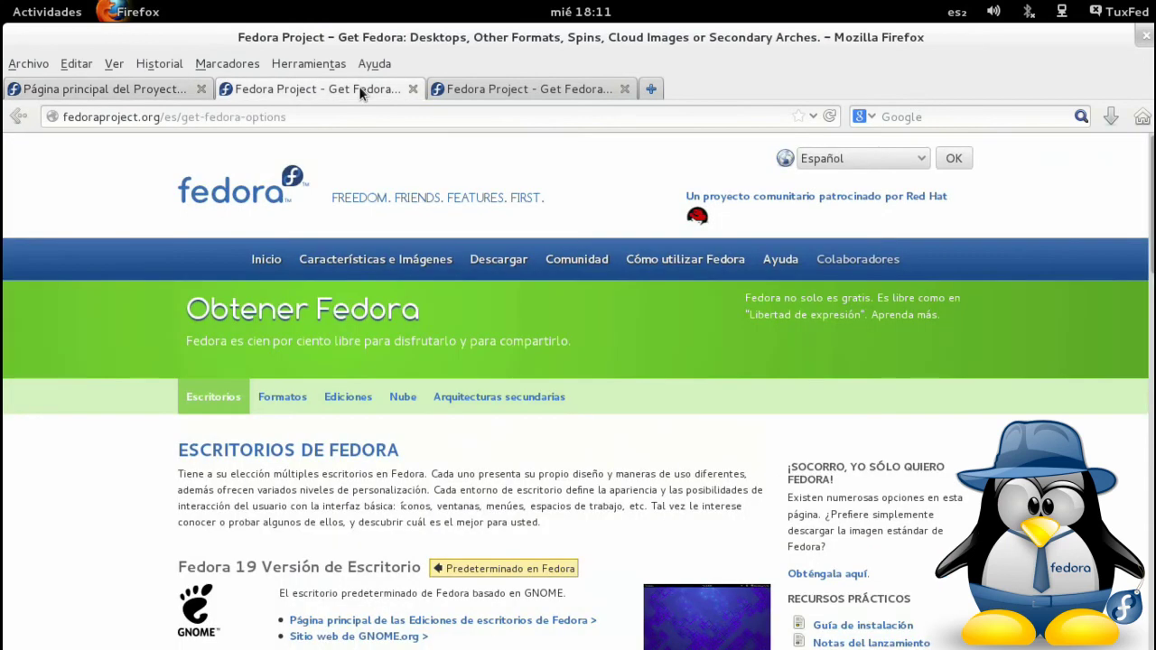
pyautogui.click(129, 93)
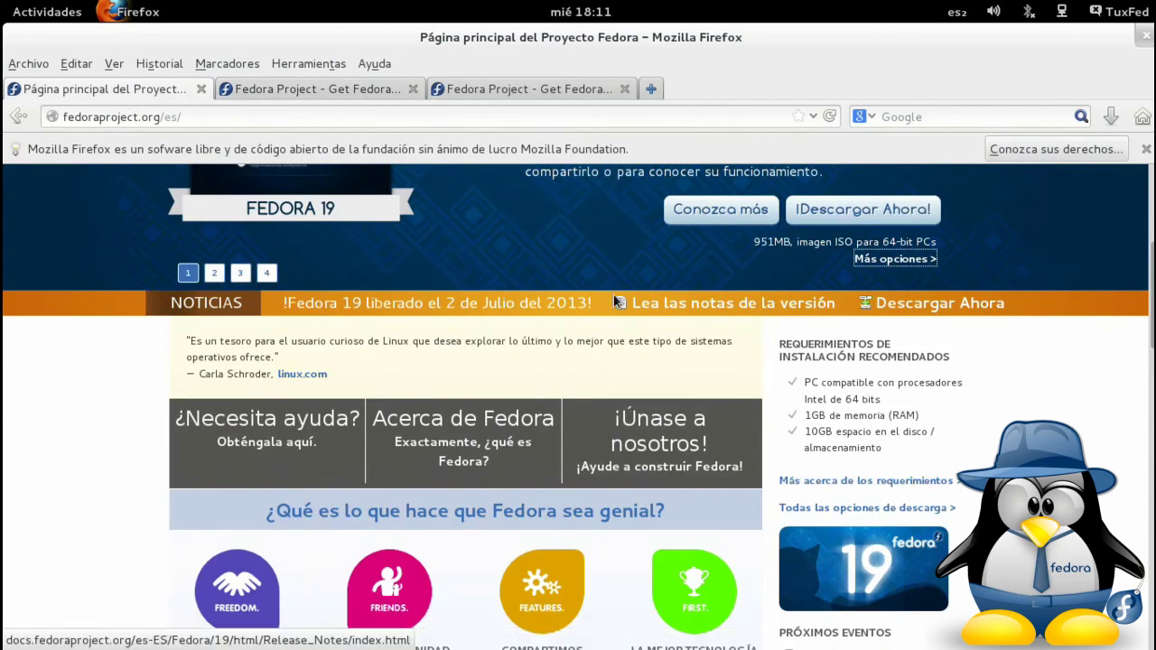
pyautogui.click(311, 89)
# Step: Minimize the browser window
pyautogui.hotkey('alt', 'space')
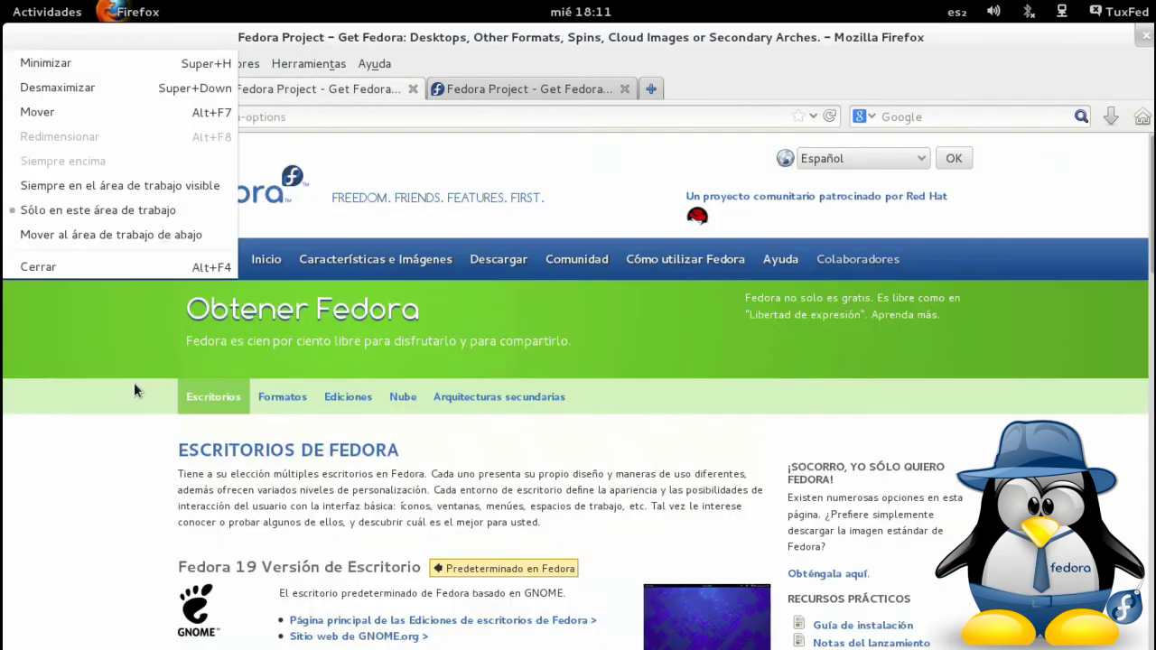
pyautogui.press('Down')
pyautogui.press('Return')
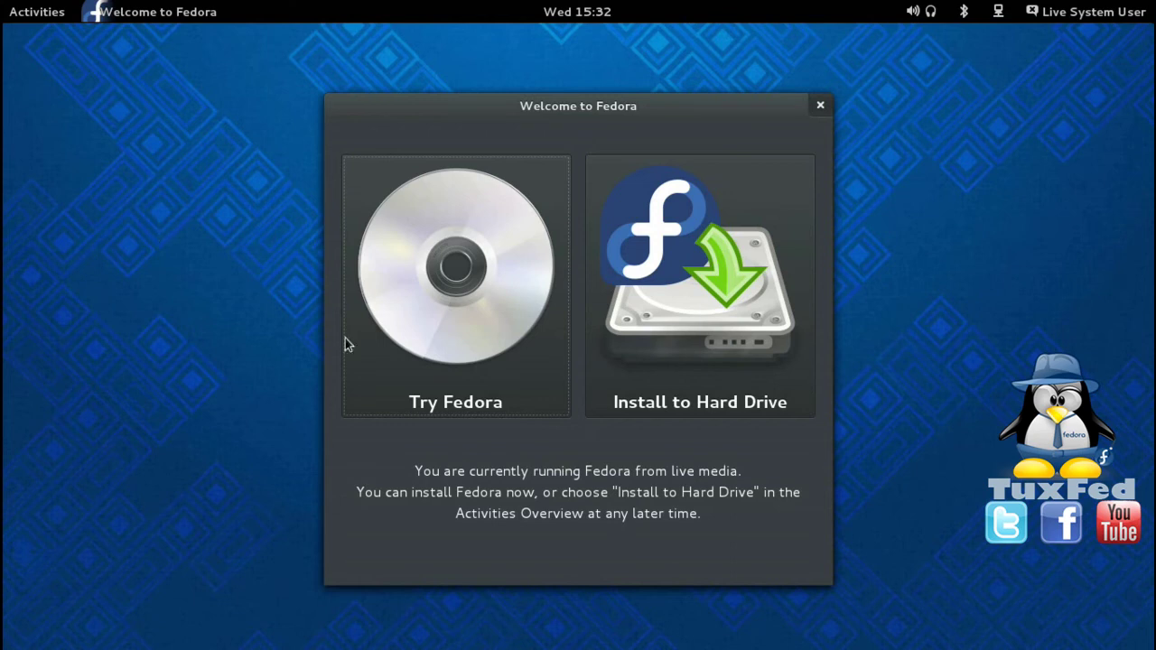
# Step: Dismiss the welcome window by choosing Try Fedora, and launch Install to Hard Drive from the Activities overview
pyautogui.click(421, 318)
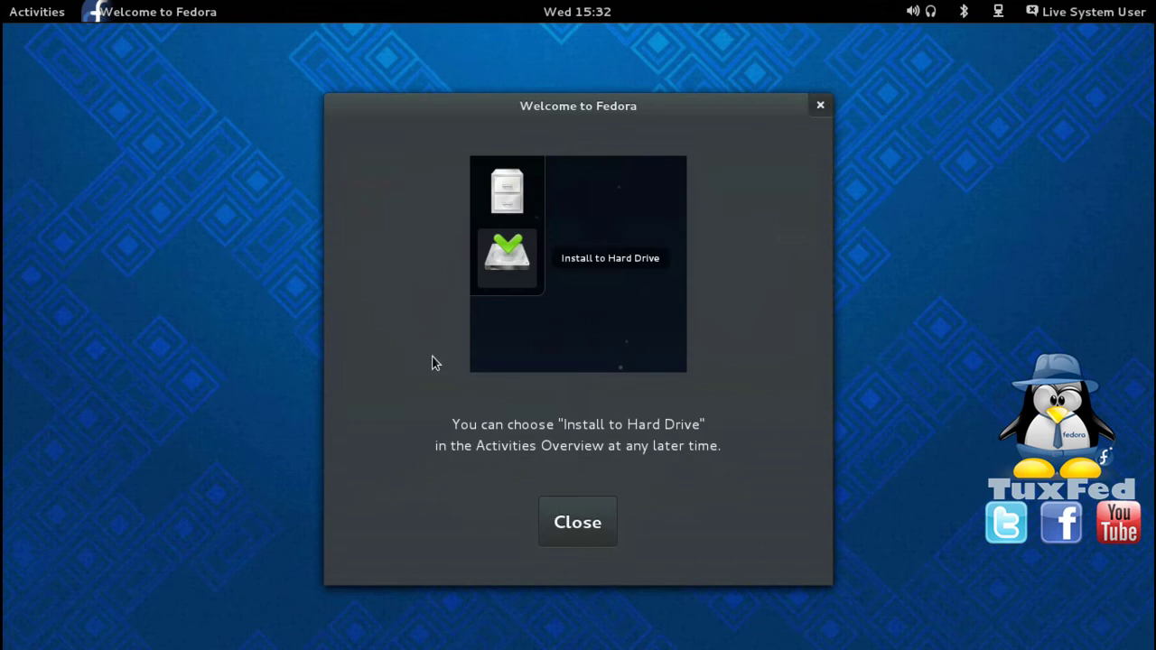
pyautogui.click(578, 533)
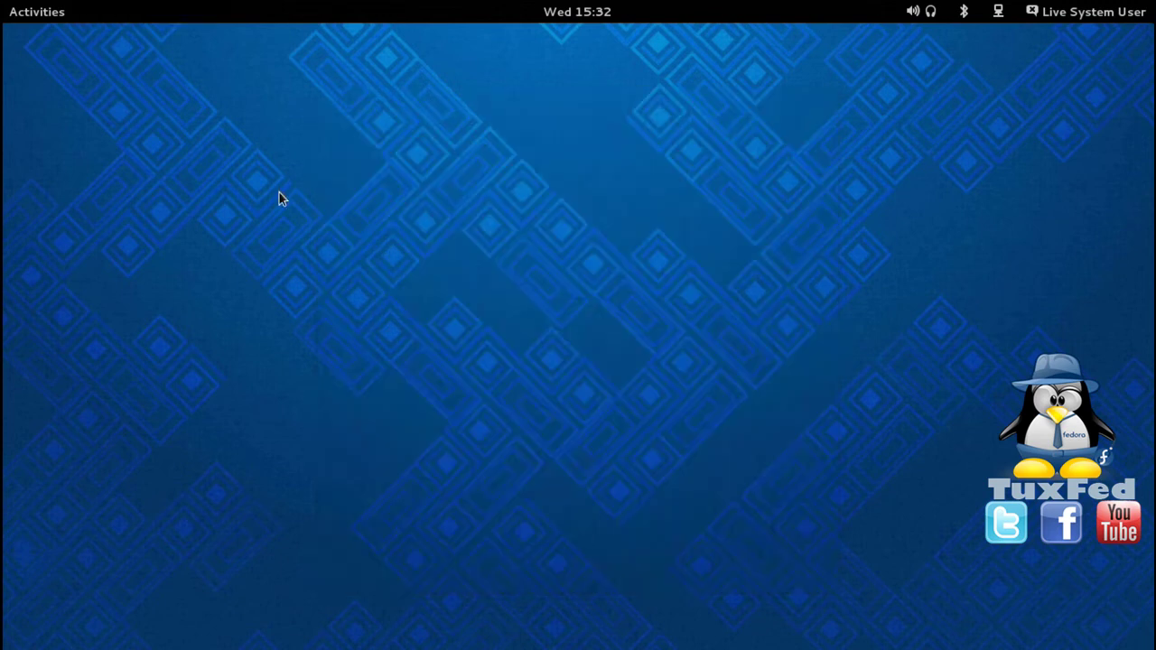
pyautogui.click(53, 13)
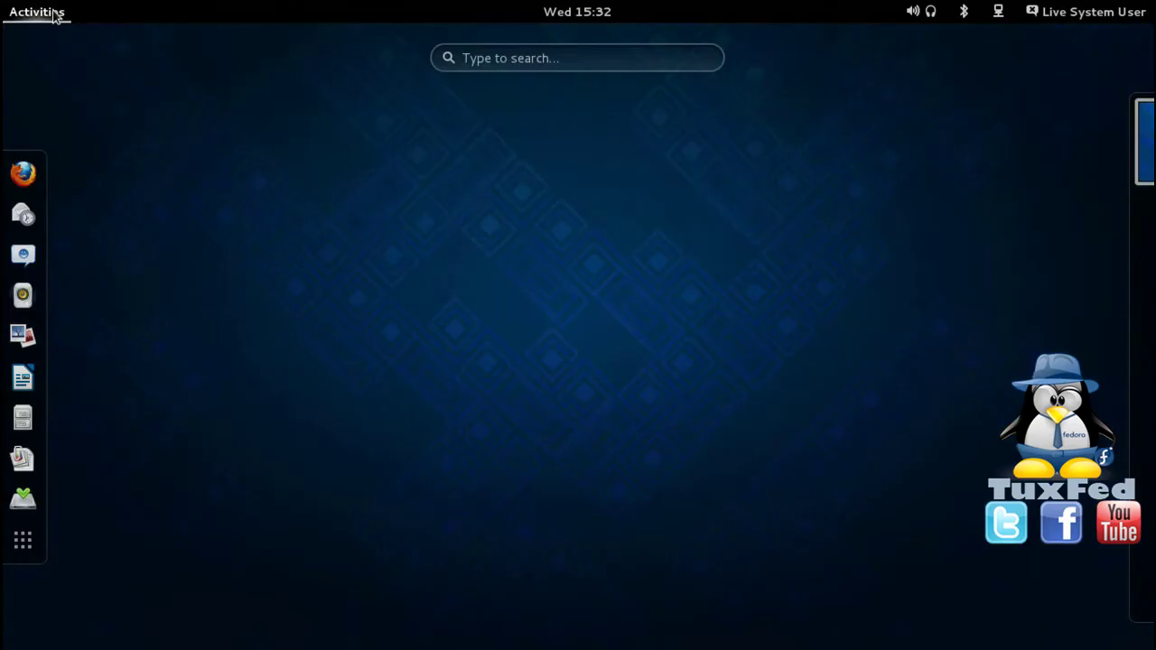
pyautogui.click(23, 502)
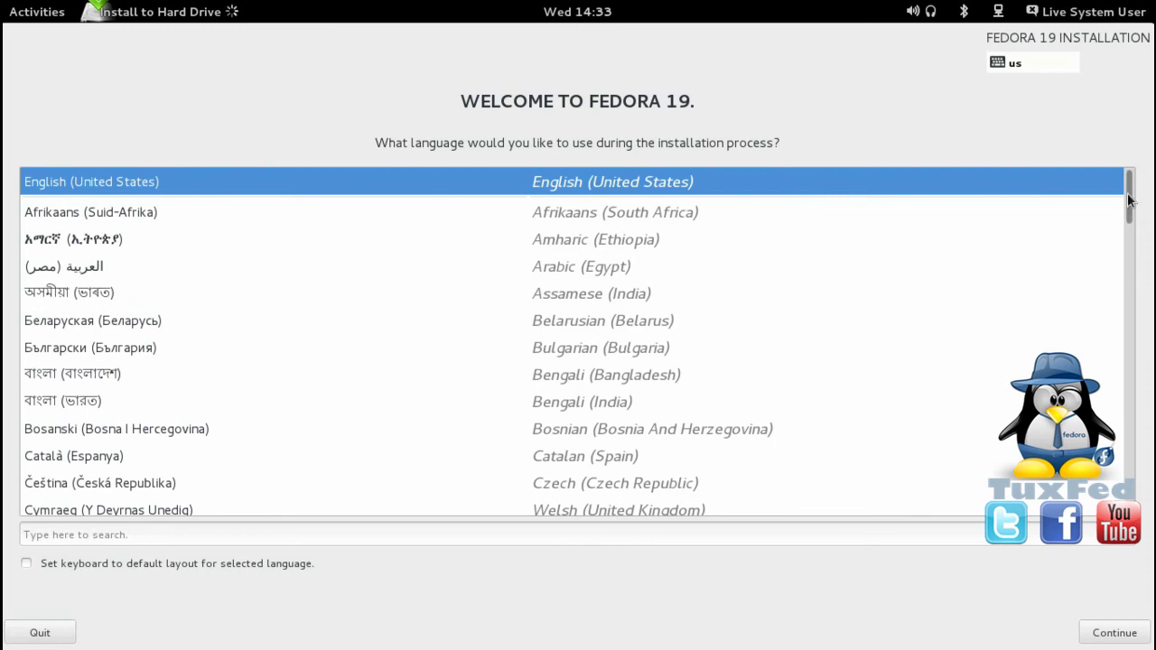
# Step: Search the installer's languages for "Espa", select Español (España) and continue to the installation summary
pyautogui.scroll(-10, 1134, 250)
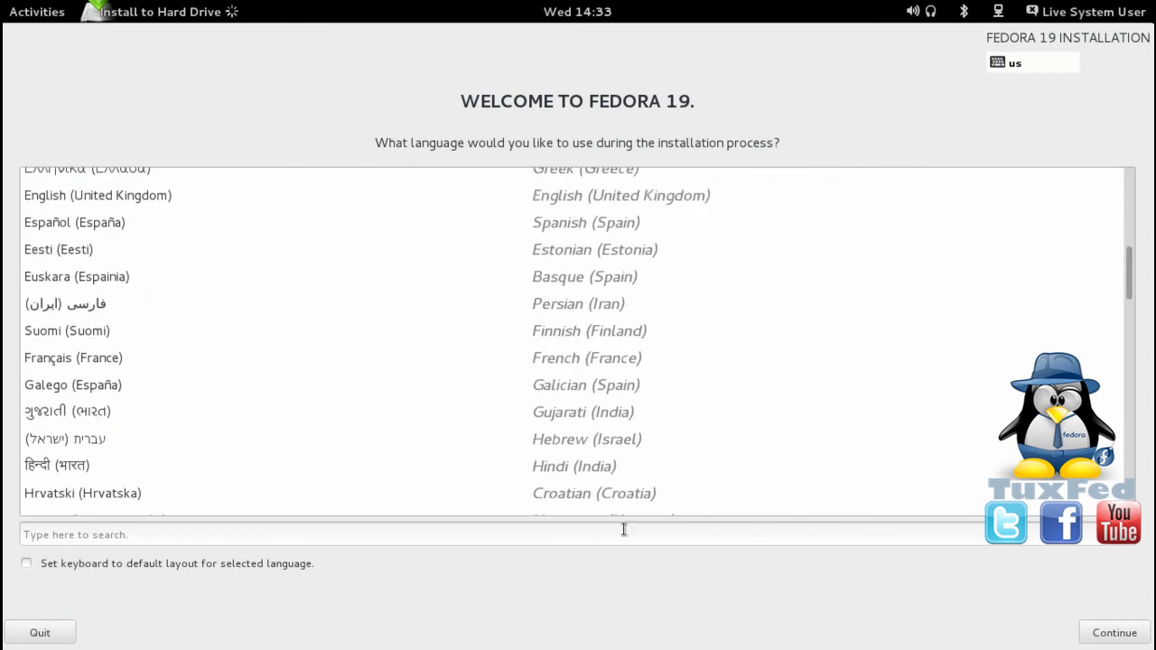
pyautogui.click(588, 536)
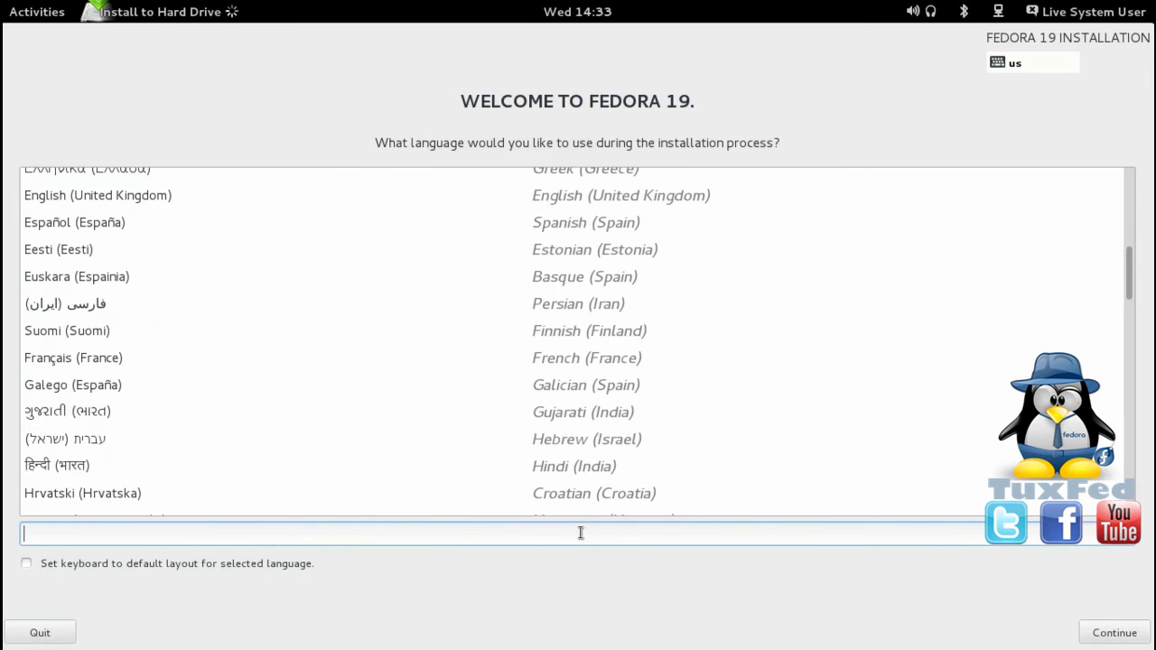
pyautogui.write('Espa')
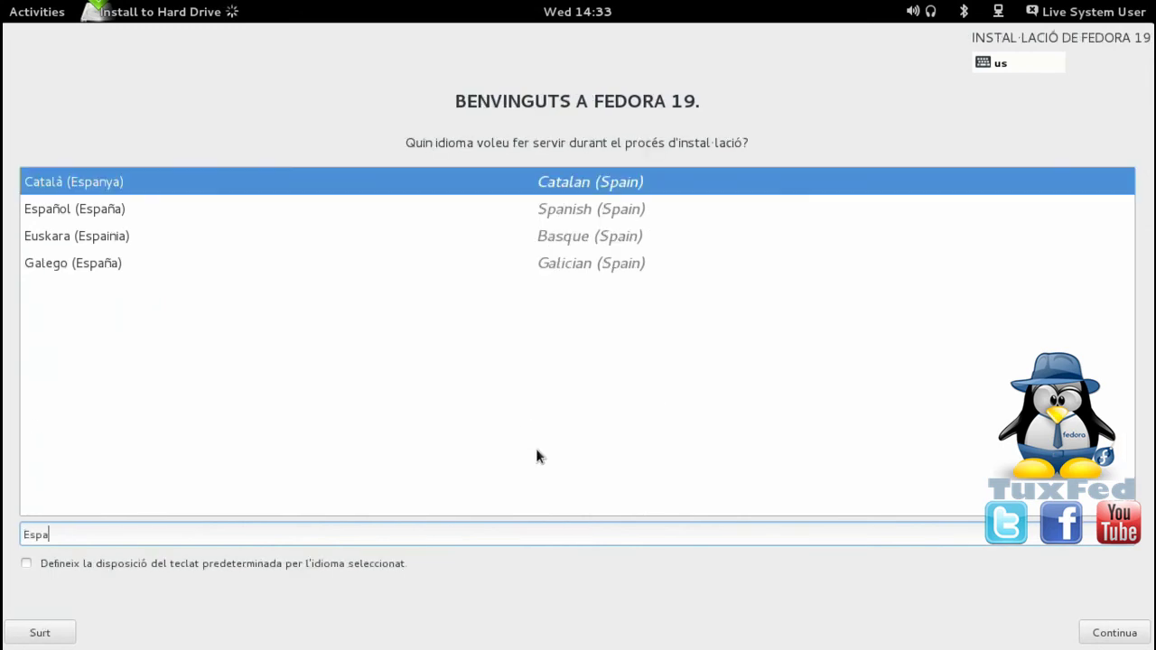
pyautogui.click(498, 211)
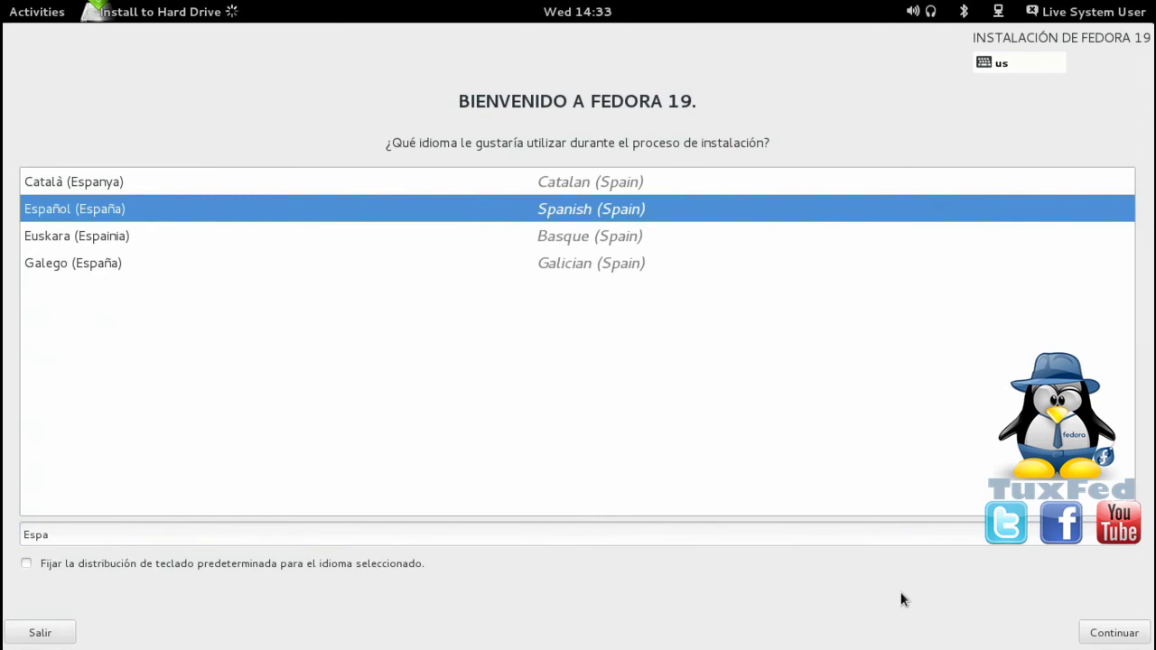
pyautogui.click(1094, 641)
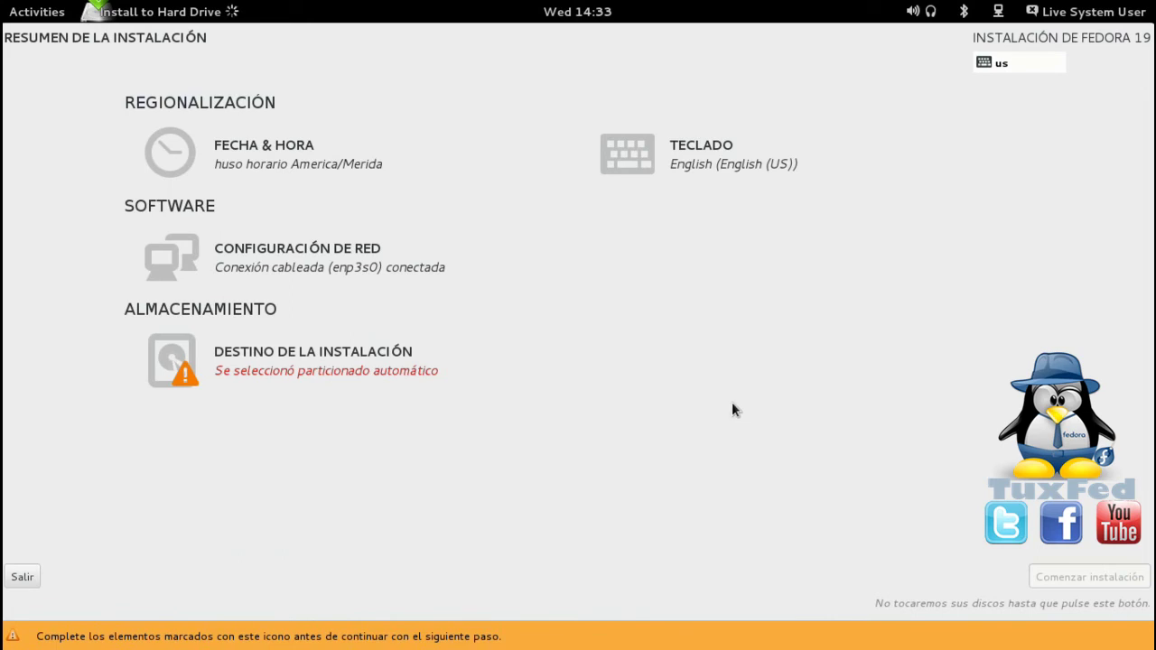
# Step: Set the date and time zone to region America, city Merida, and return to the installation summary
pyautogui.click(318, 162)
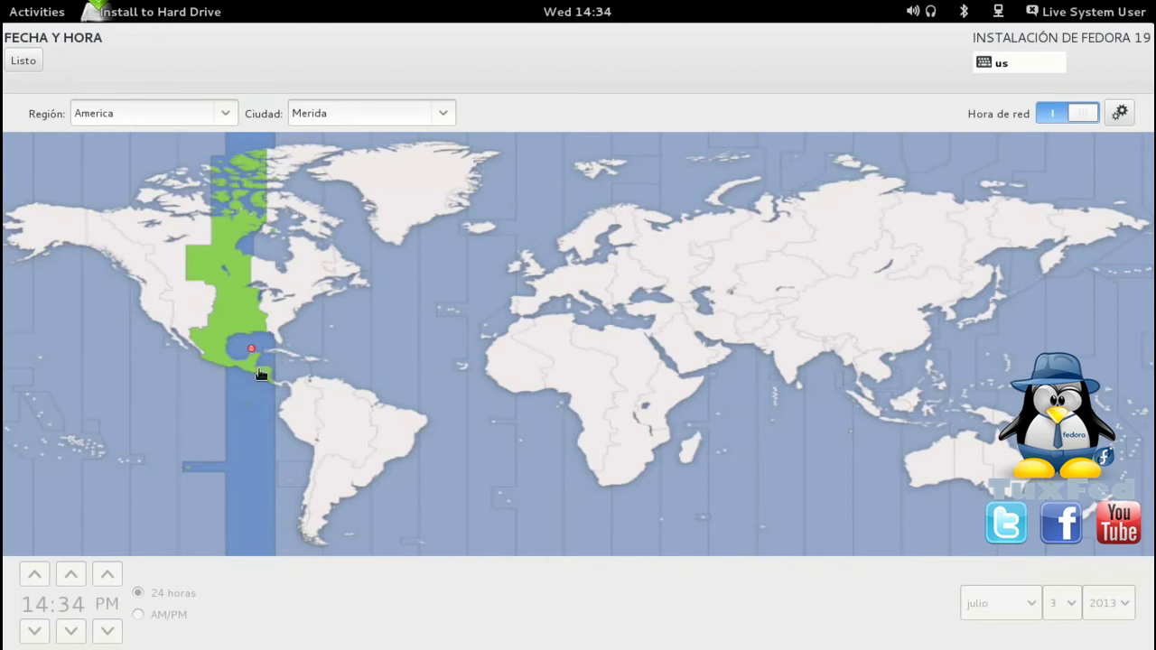
pyautogui.click(251, 350)
pyautogui.click(230, 112)
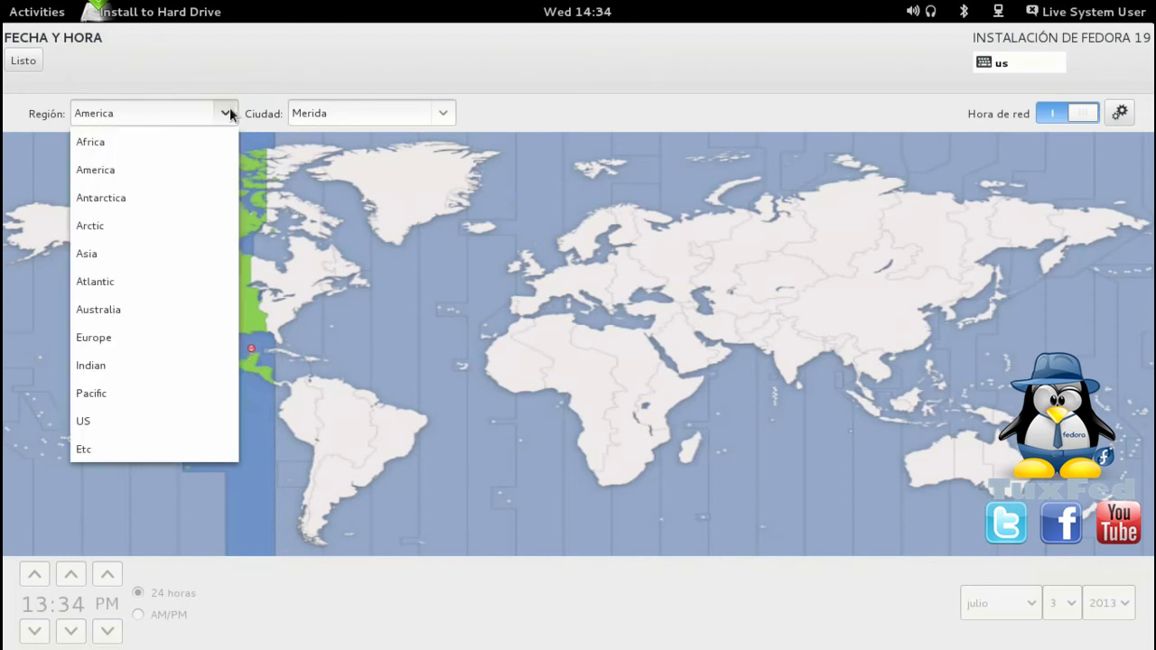
pyautogui.click(227, 108)
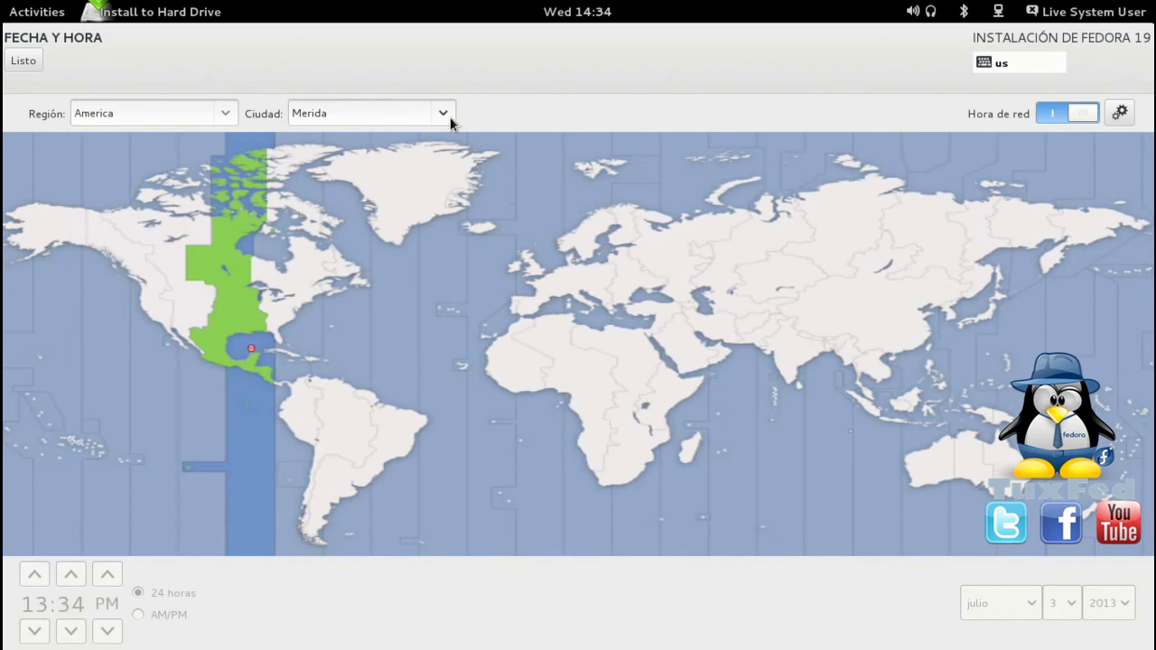
pyautogui.click(448, 116)
pyautogui.click(598, 102)
pyautogui.click(21, 61)
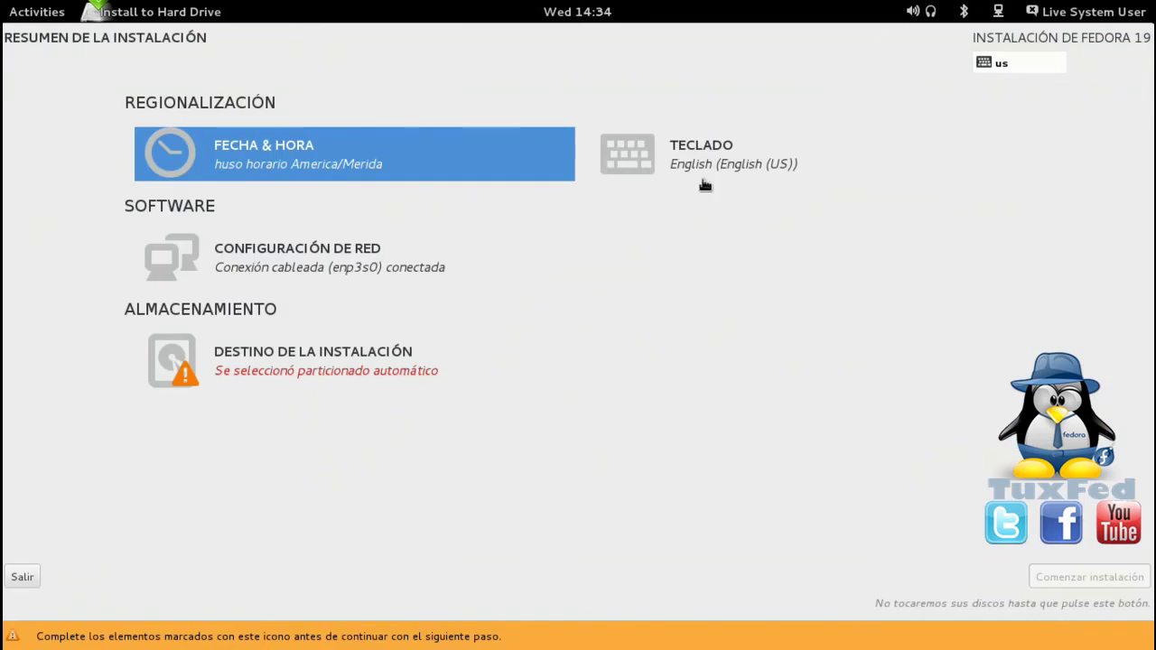
# Step: Add the keyboard layout Spanish; Castilian (Spanish (Latin American)) to the installed system's layouts
pyautogui.click(700, 184)
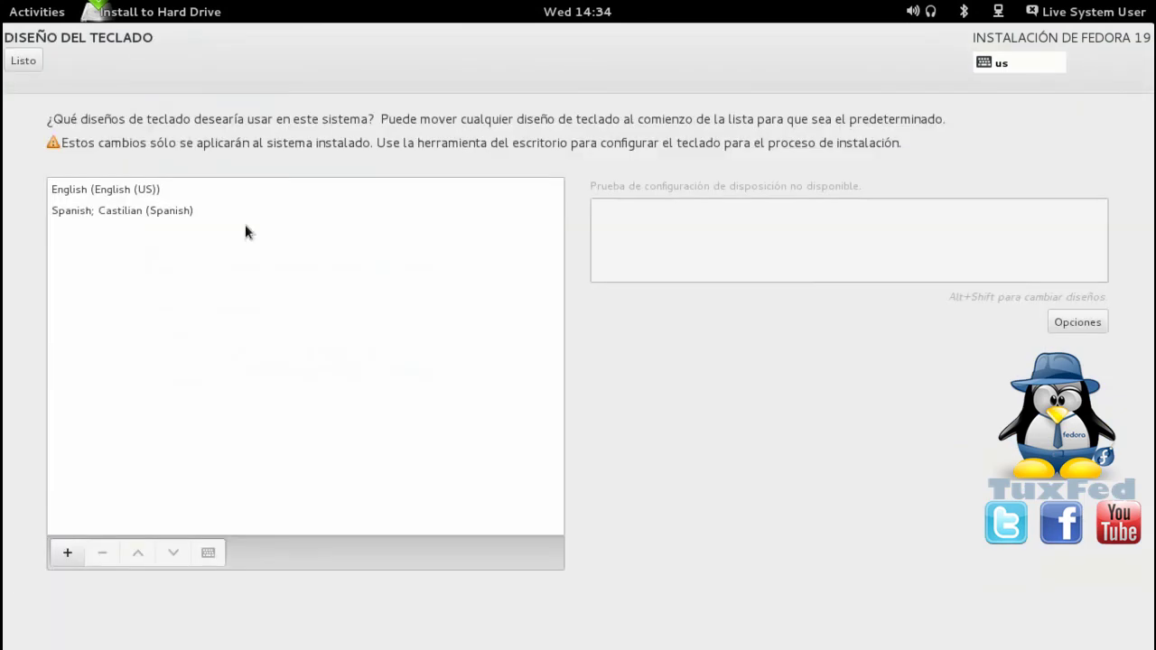
pyautogui.click(81, 543)
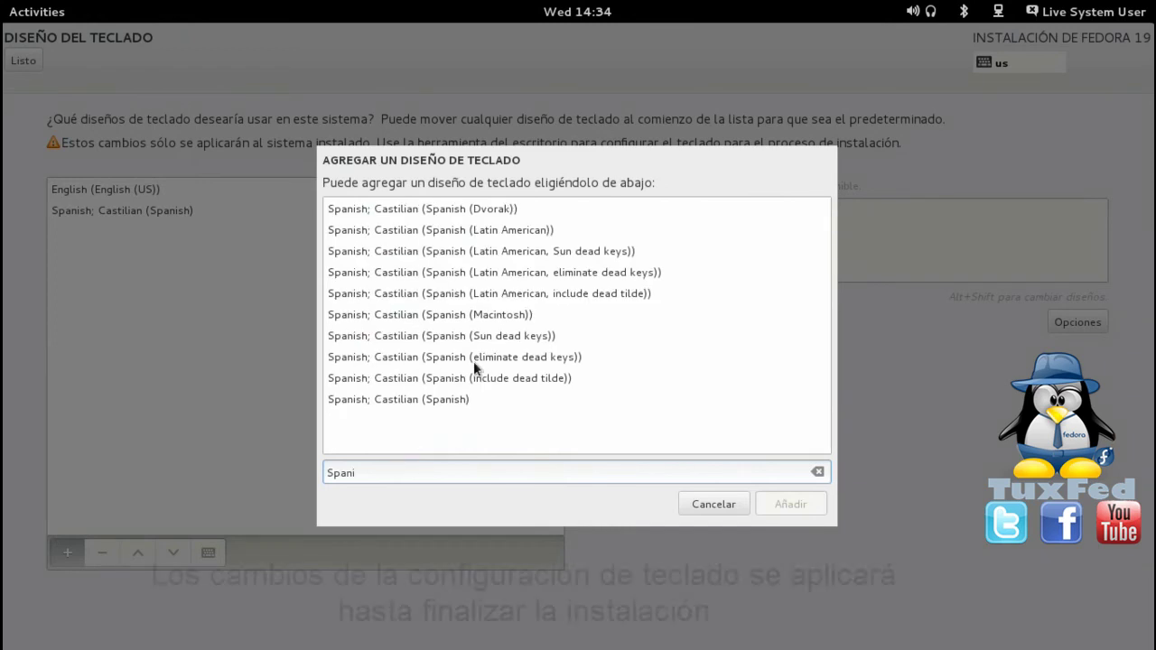
pyautogui.click(531, 232)
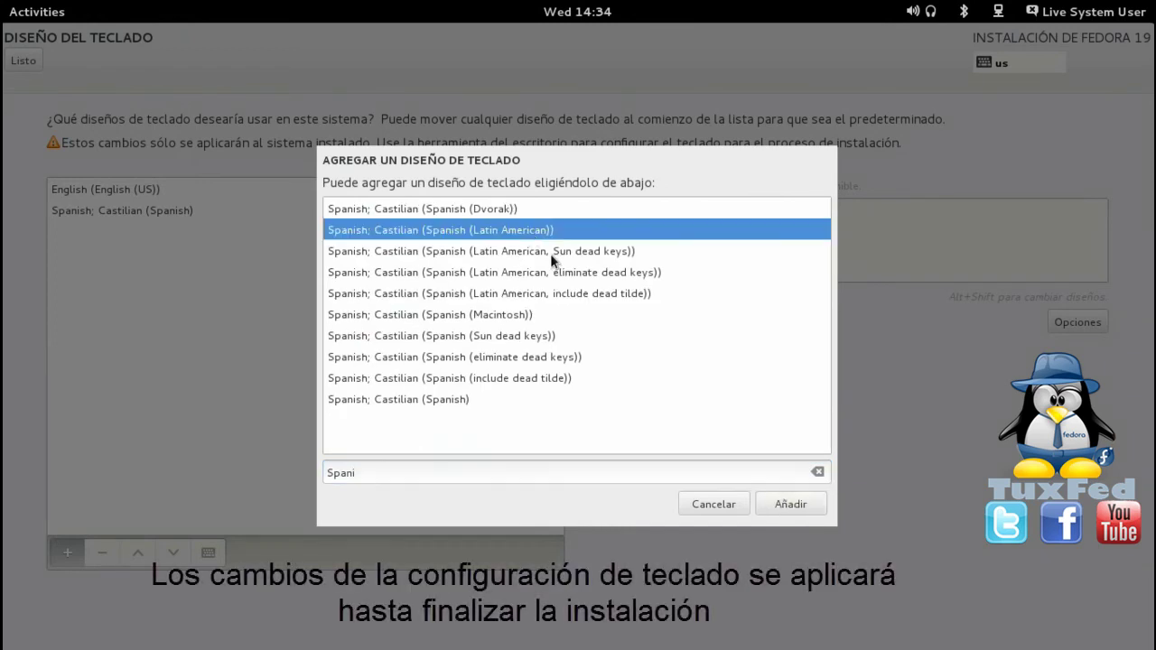
pyautogui.click(784, 503)
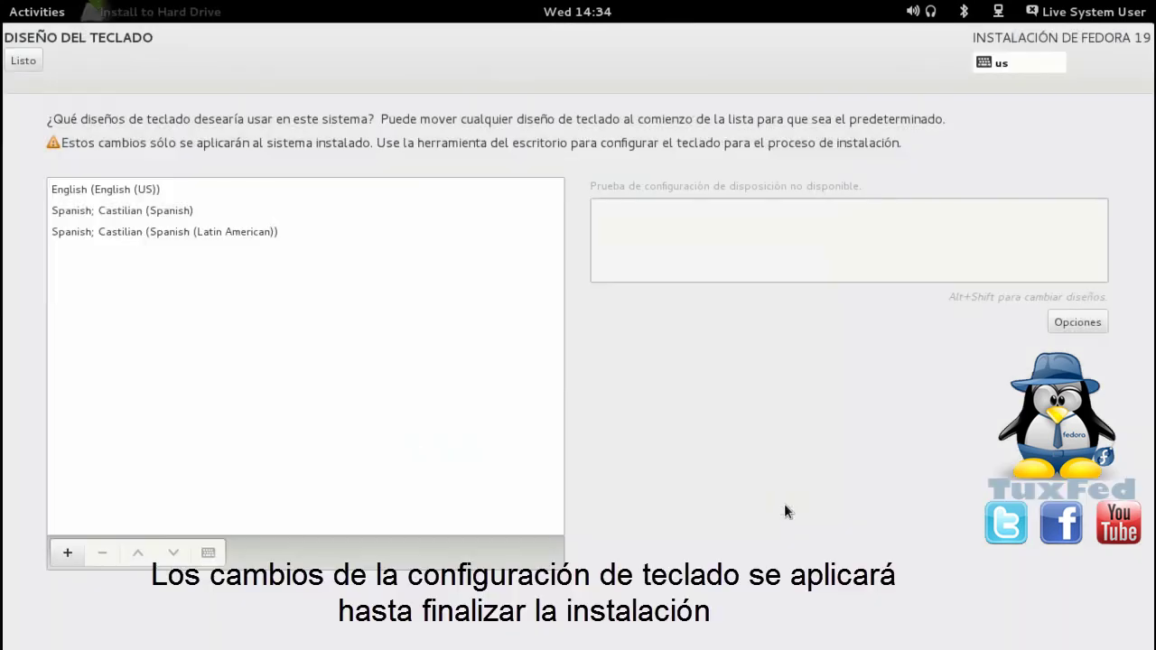
# Step: Remove the Spanish; Castilian (Spanish) and English (US) keyboard layouts and confirm the keyboard settings
pyautogui.click(225, 213)
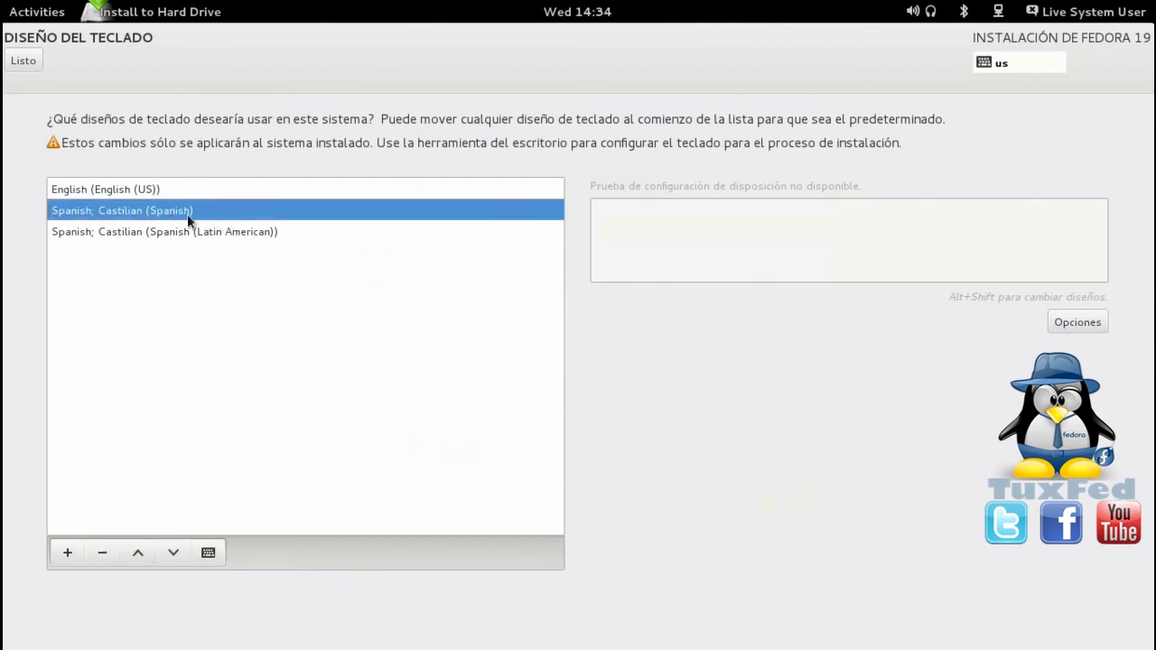
pyautogui.click(102, 553)
pyautogui.click(102, 552)
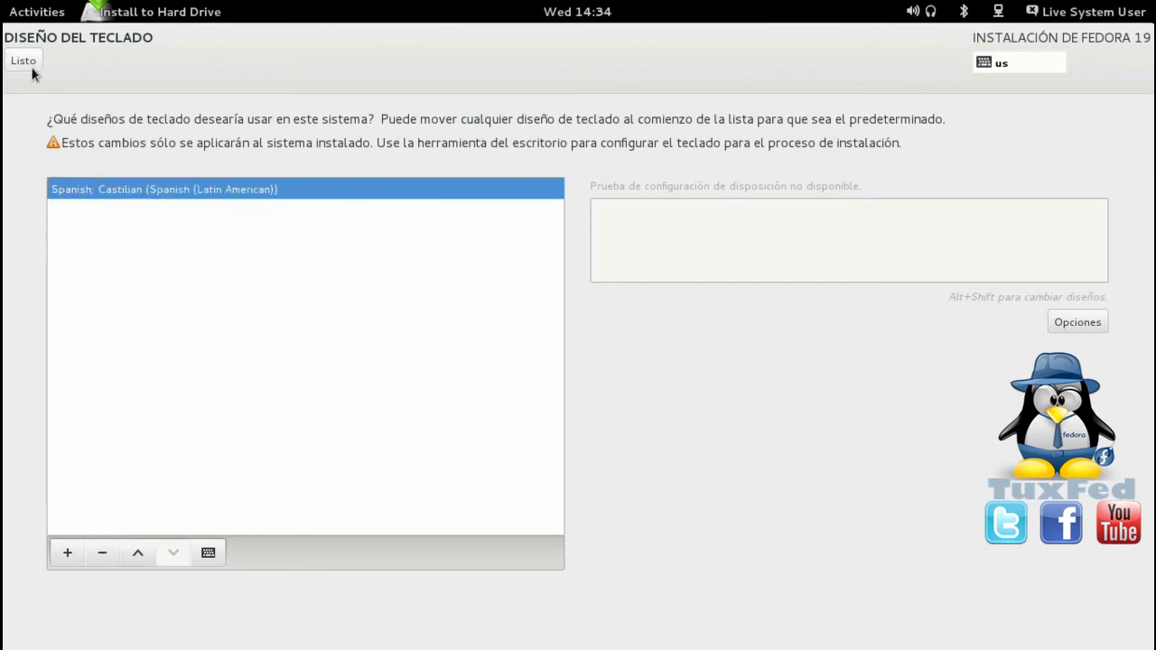
pyautogui.click(25, 63)
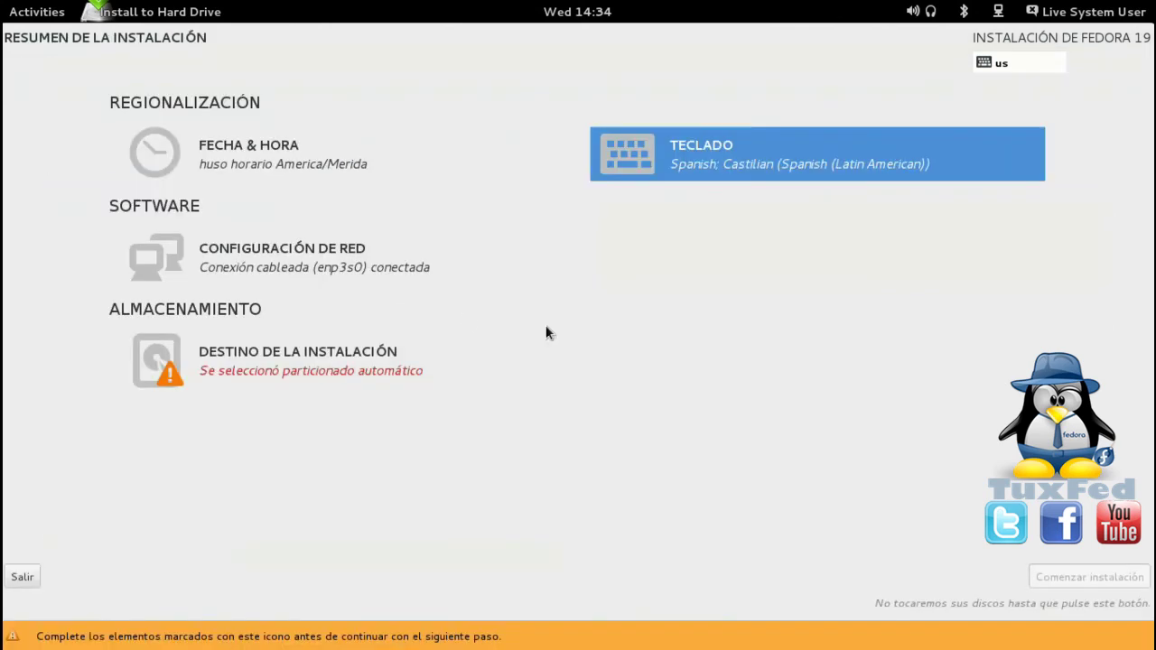
# Step: Check the machine's host name in the network configuration and return to the installation summary
pyautogui.click(347, 271)
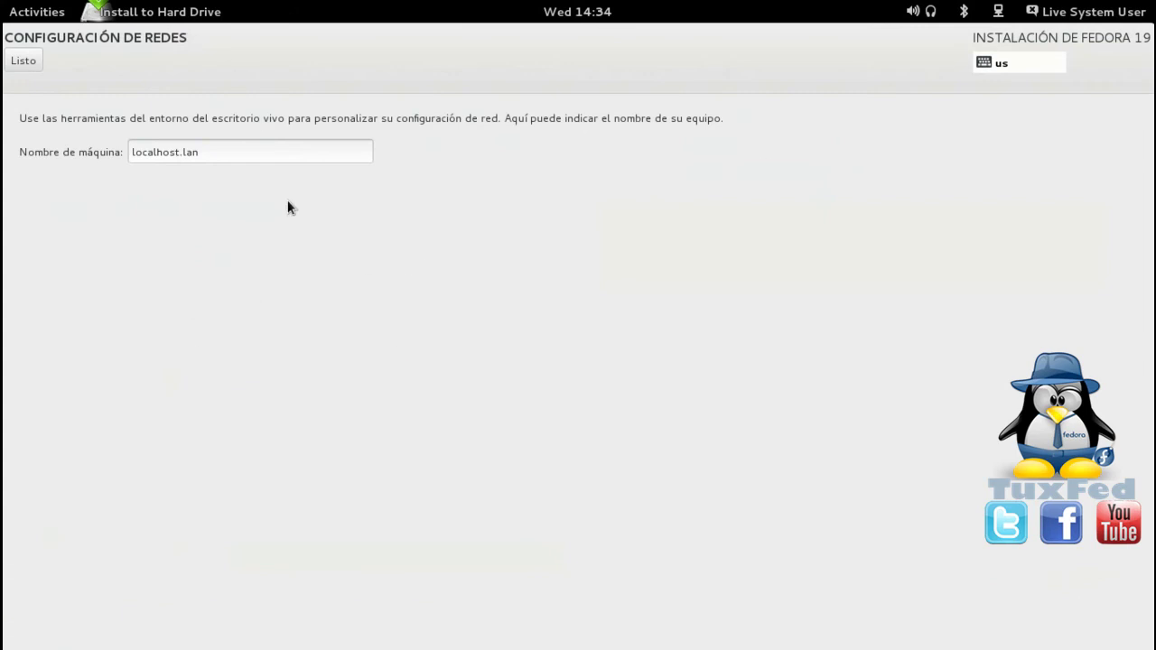
pyautogui.tripleClick(258, 153)
pyautogui.click(257, 153)
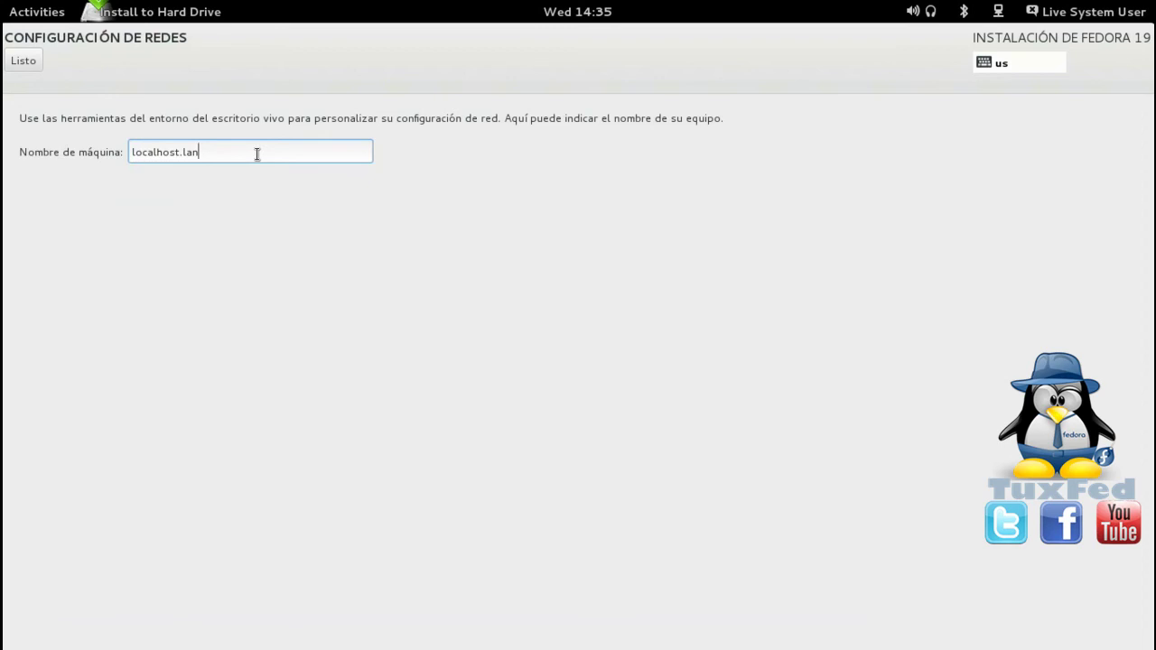
pyautogui.click(27, 63)
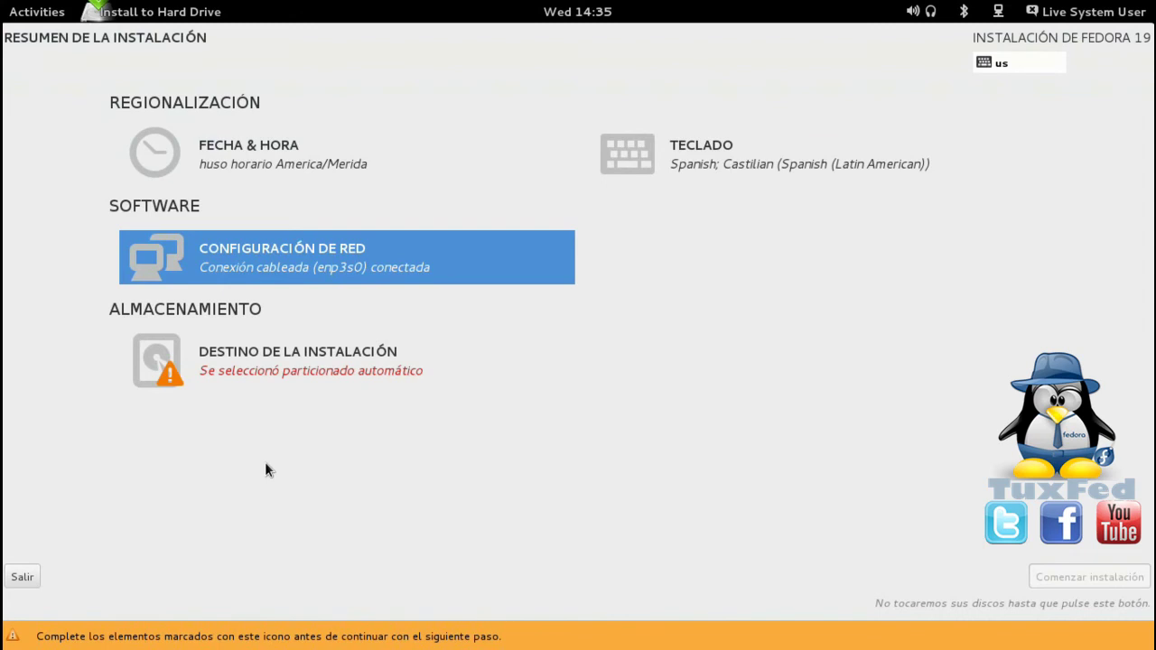
# Step: Accept the ATA SAMSUNG HM320HJ disk as the installation destination and continue to custom partitioning
pyautogui.click(277, 376)
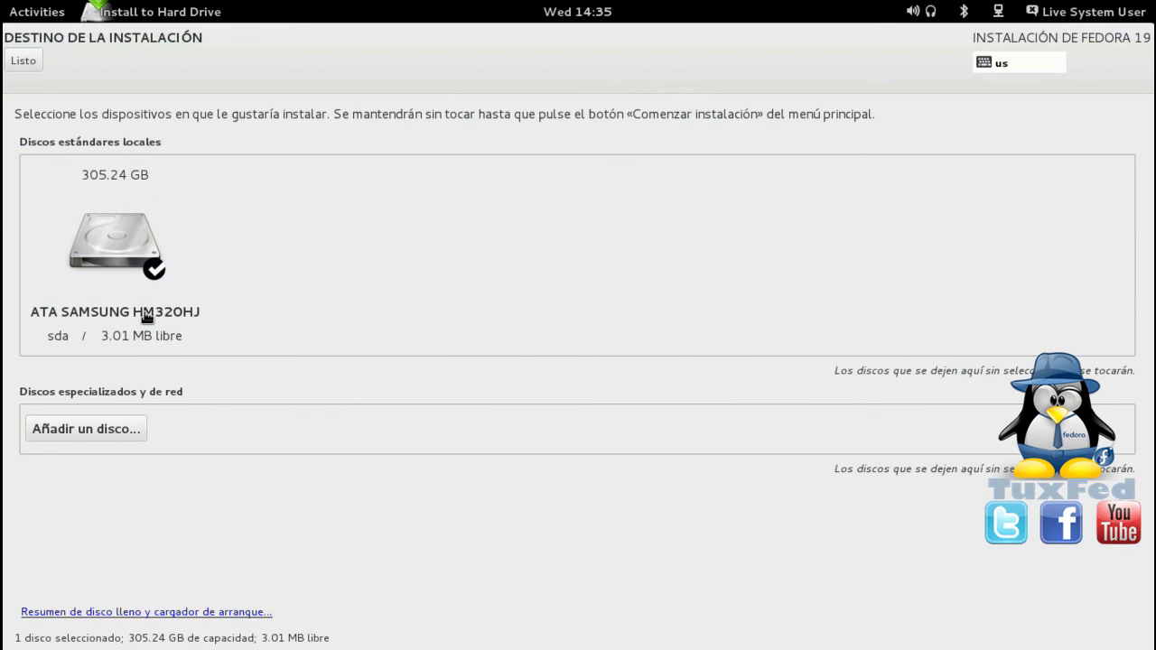
pyautogui.hotkey('alt', 'l')
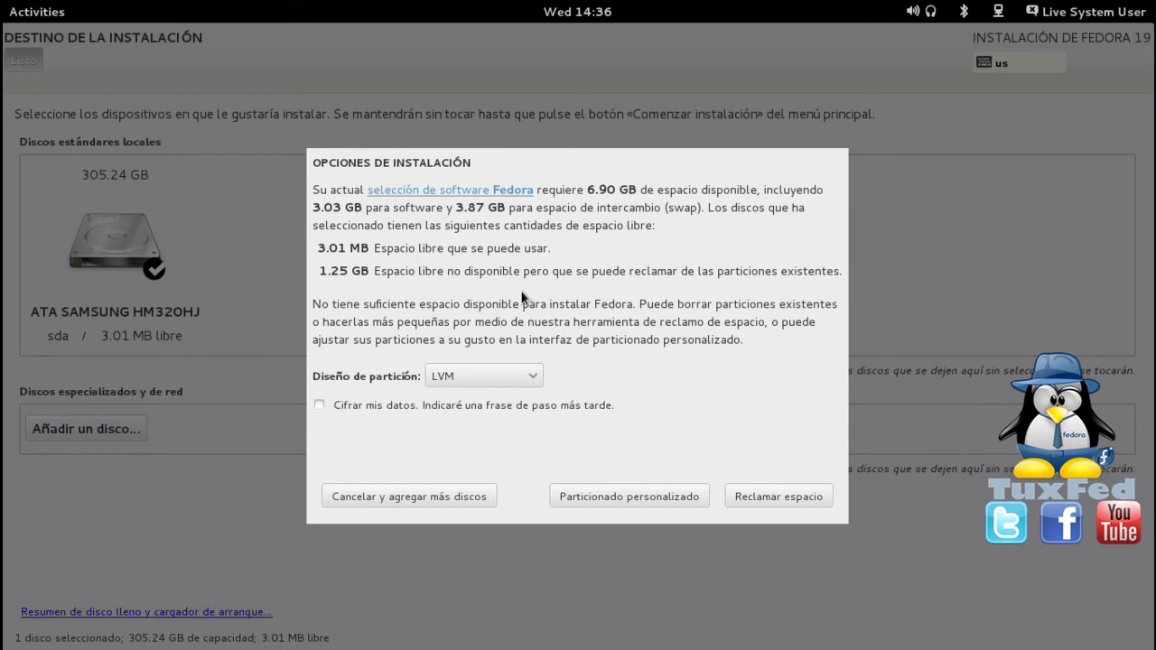
pyautogui.click(624, 495)
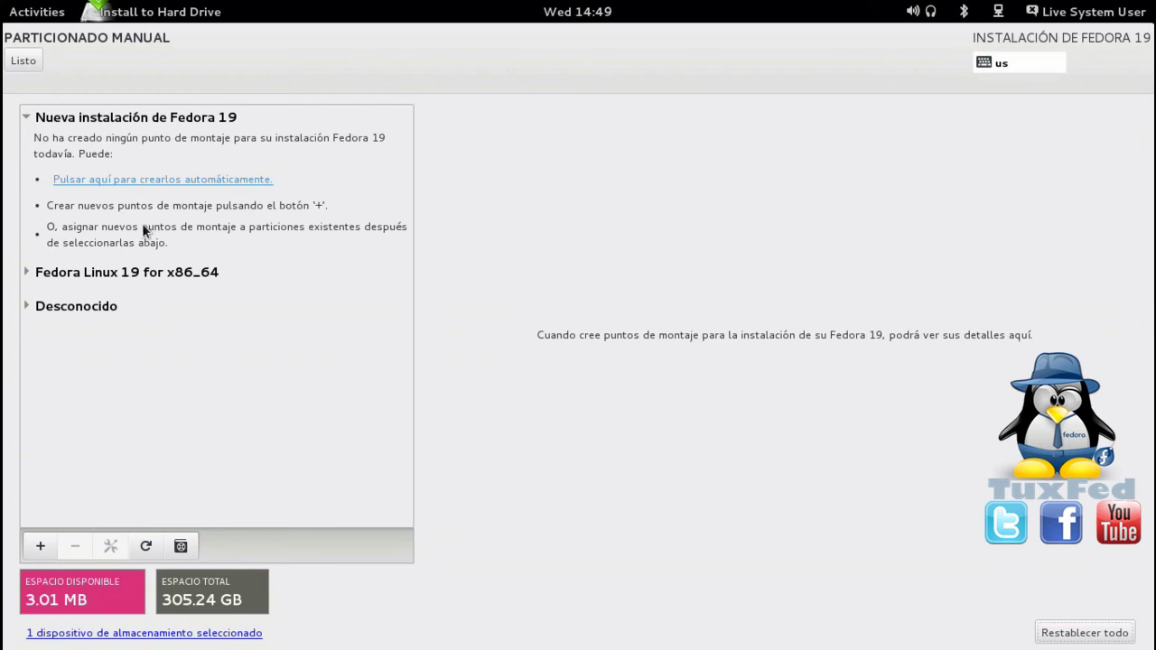
# Step: Examine the existing partitions listed under Desconocido and Fedora Linux 19 for x86_64
pyautogui.click(27, 307)
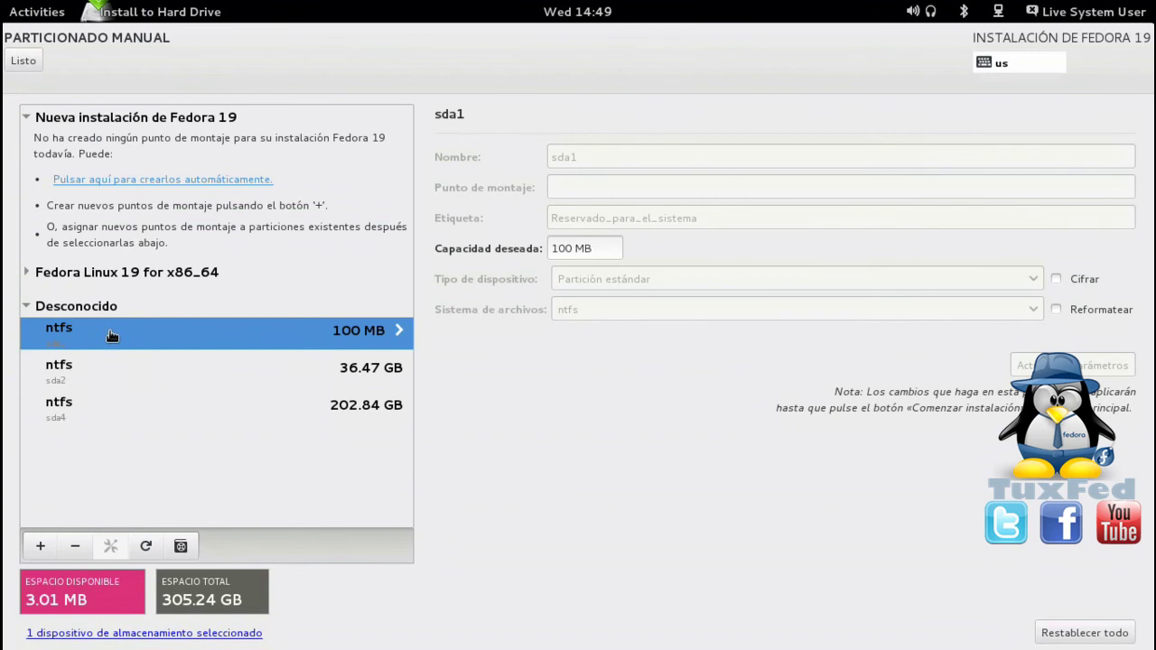
pyautogui.click(26, 308)
pyautogui.click(24, 273)
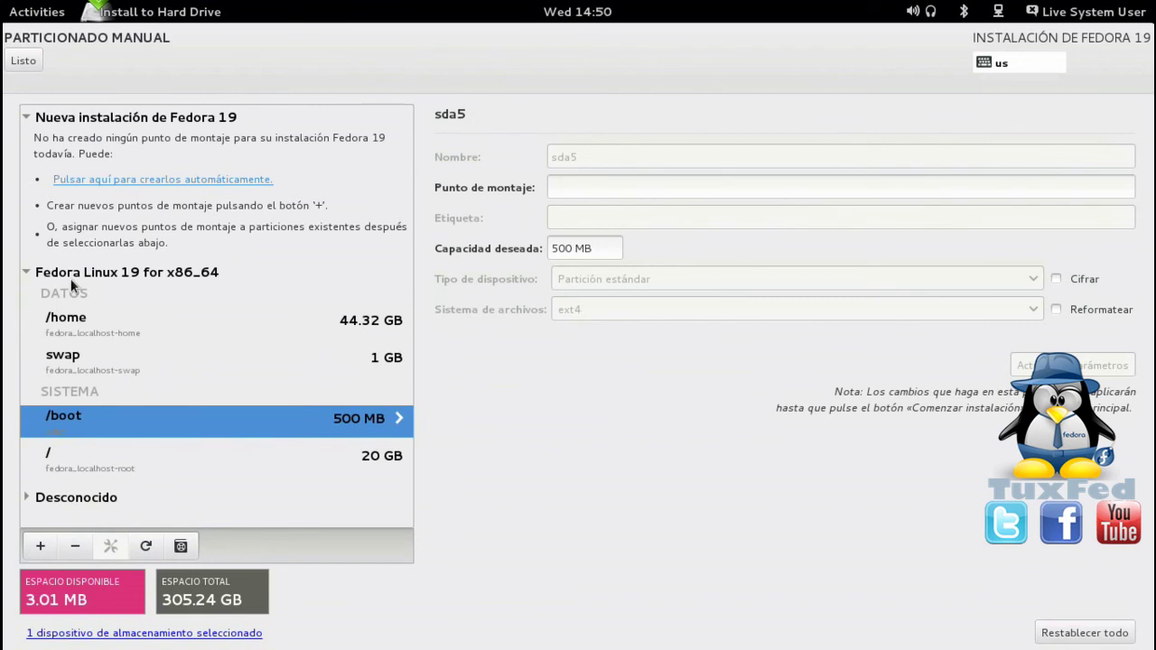
pyautogui.click(124, 329)
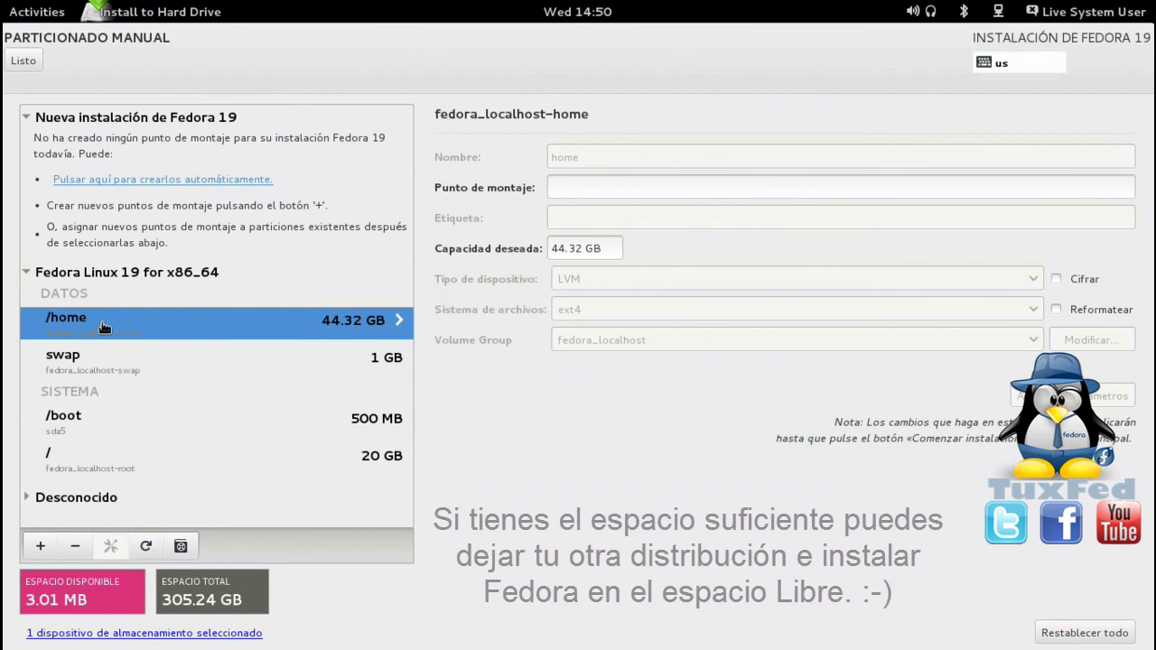
pyautogui.click(114, 359)
# Step: Delete the existing /home partition of Fedora Linux 19 for x86_64 and confirm its removal
pyautogui.click(117, 325)
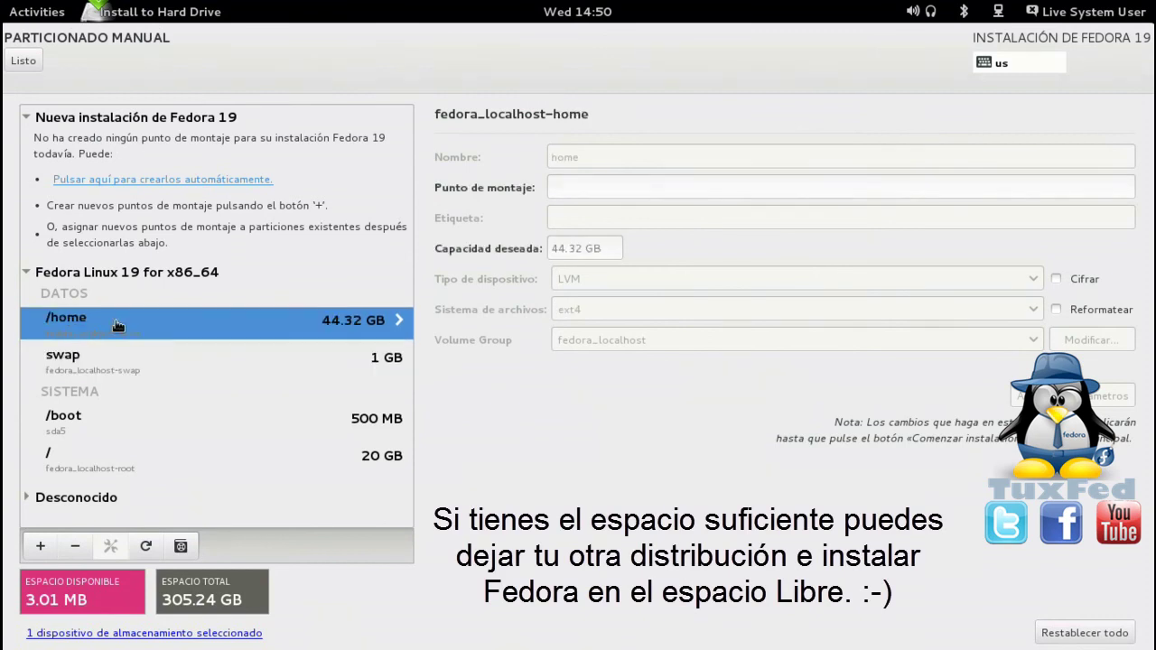
pyautogui.click(76, 547)
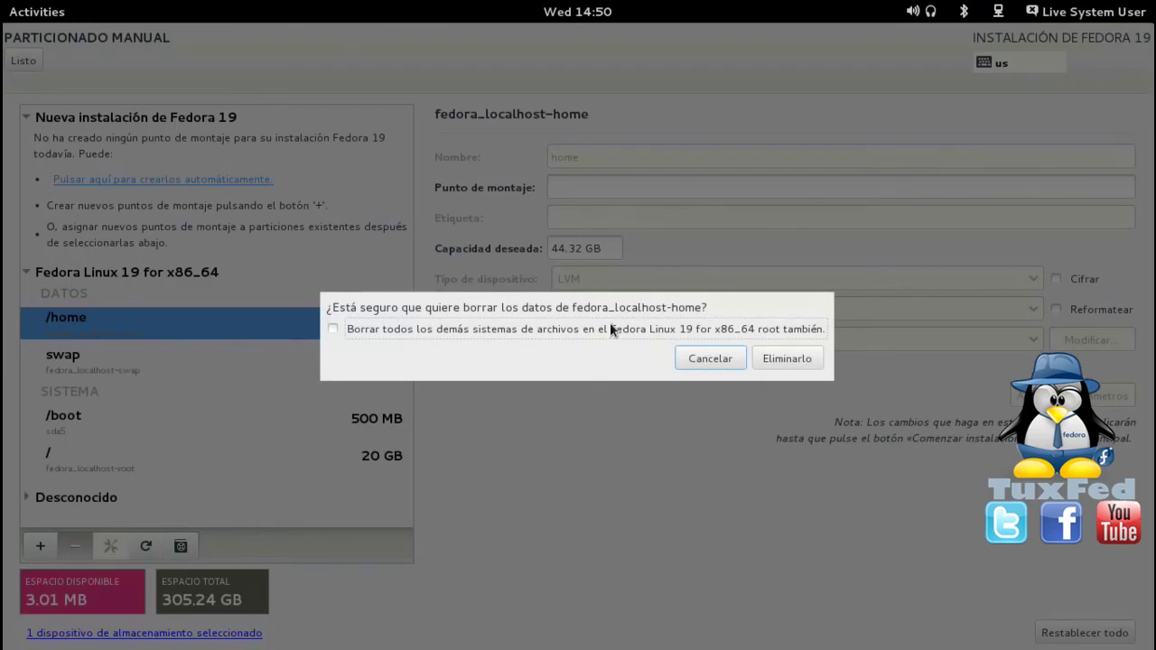
pyautogui.click(782, 357)
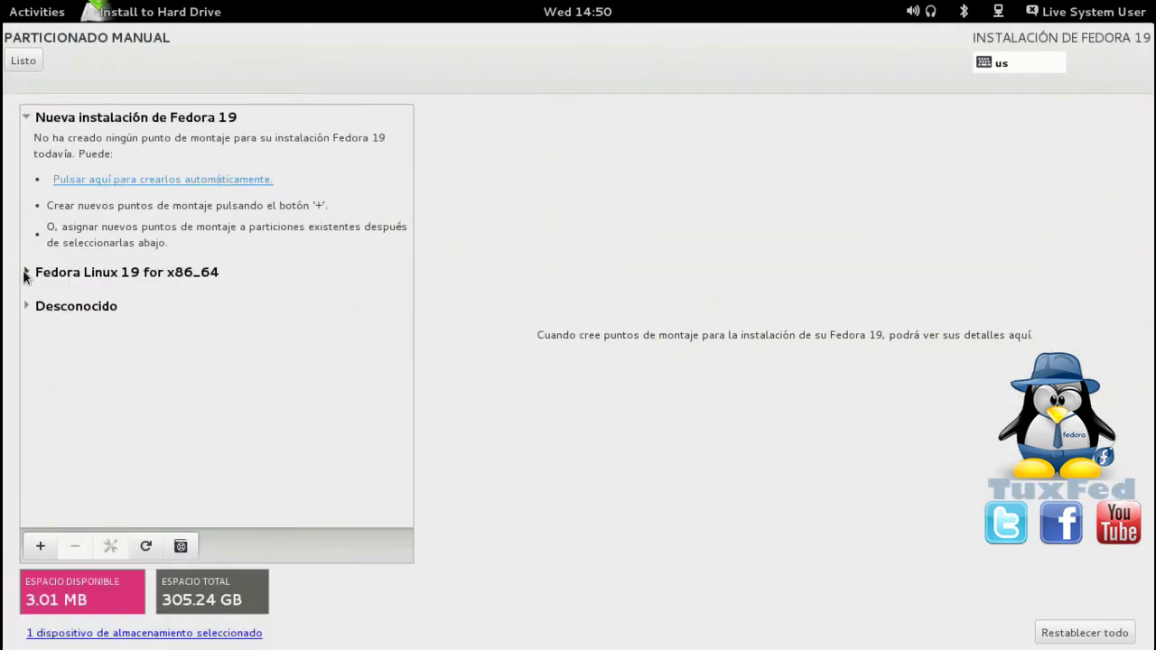
# Step: Delete the existing swap partition together with the remaining file systems of Fedora Linux 19 for x86_64
pyautogui.click(25, 273)
pyautogui.click(111, 336)
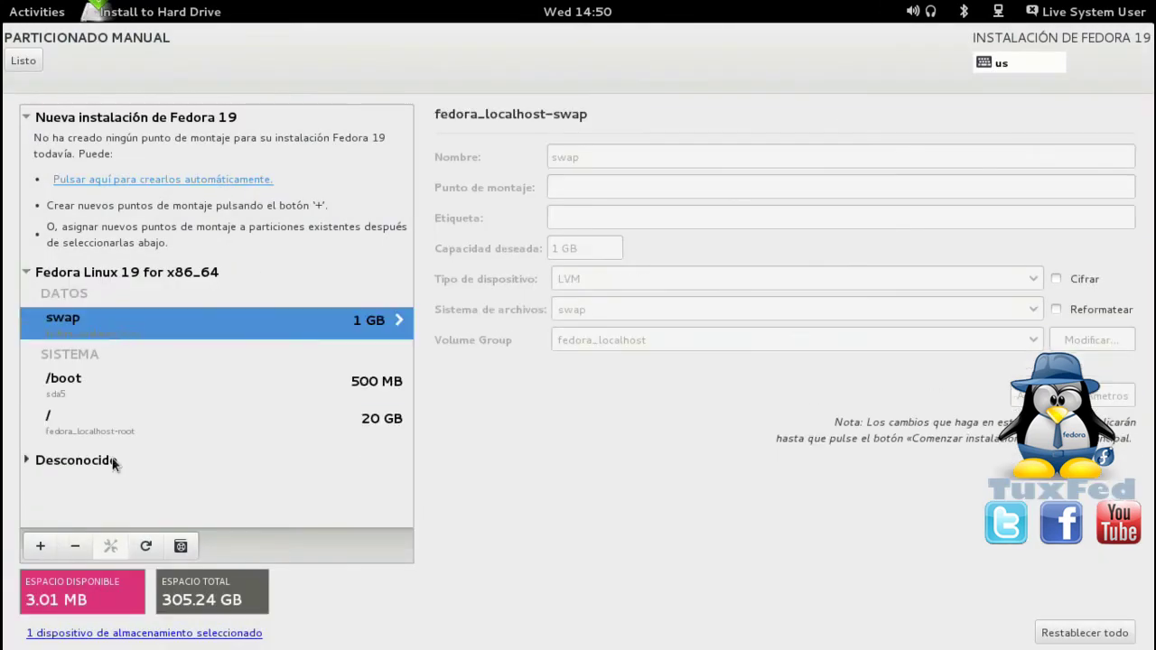
pyautogui.click(75, 545)
pyautogui.click(782, 335)
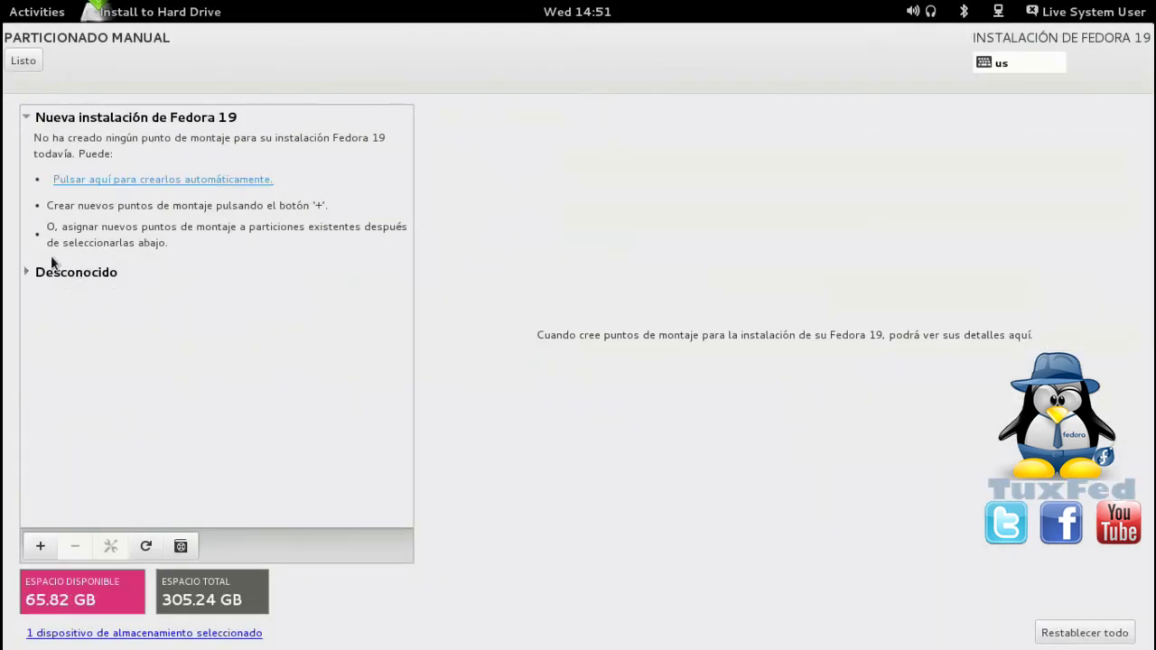
pyautogui.click(26, 270)
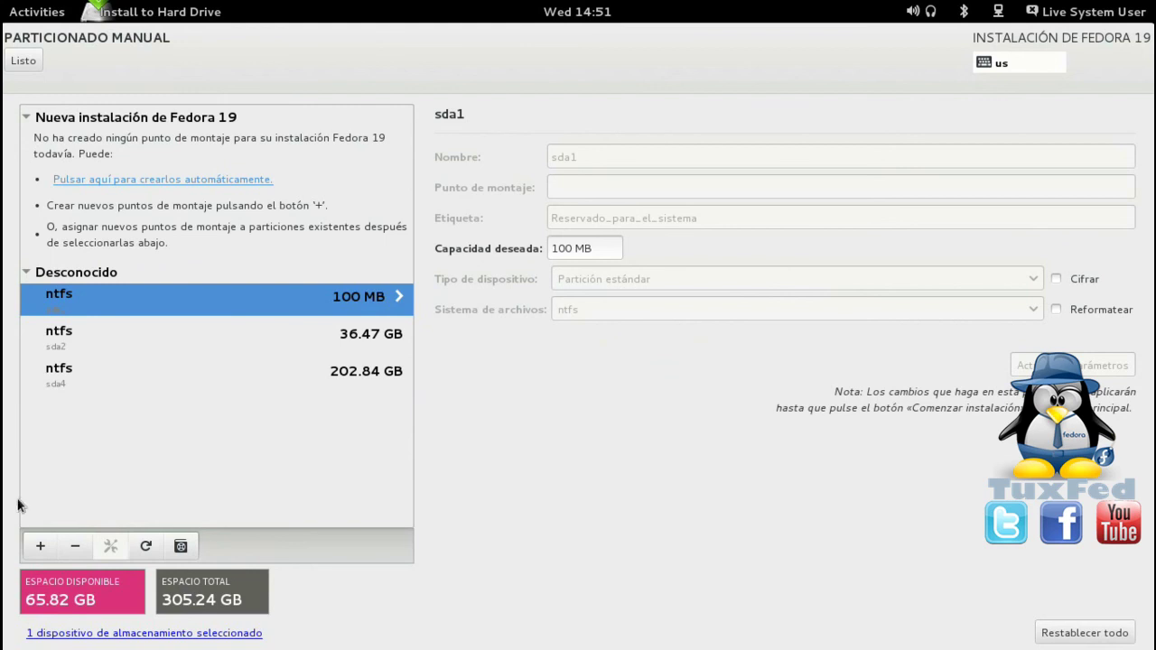
pyautogui.click(39, 547)
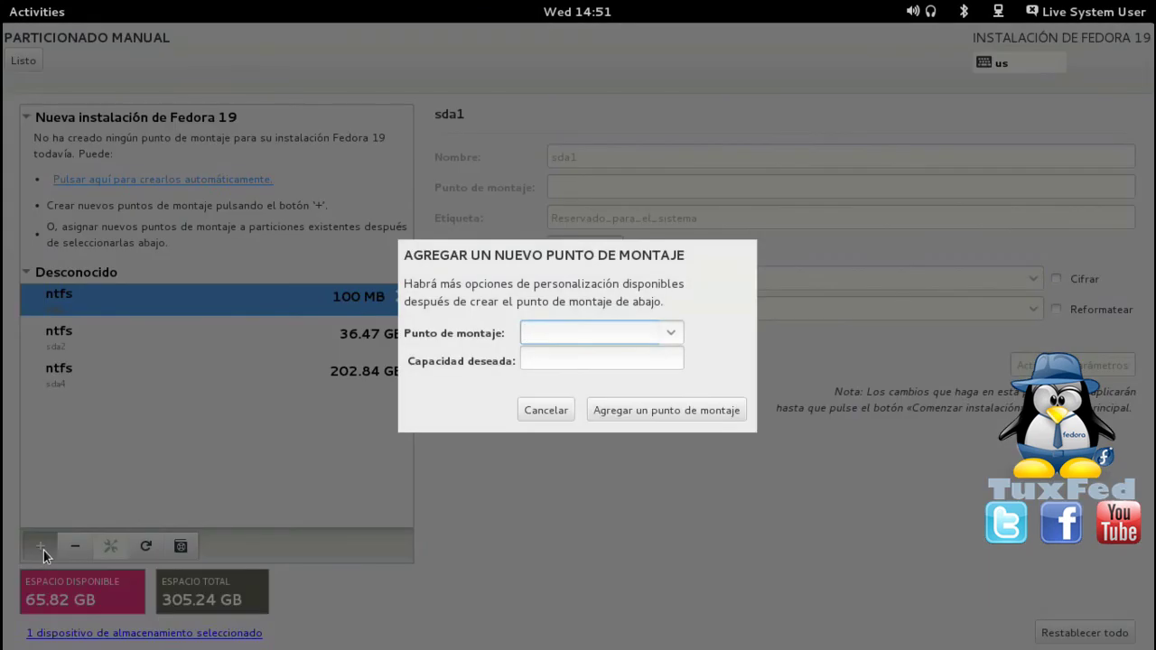
pyautogui.click(670, 334)
pyautogui.click(670, 341)
pyautogui.click(632, 361)
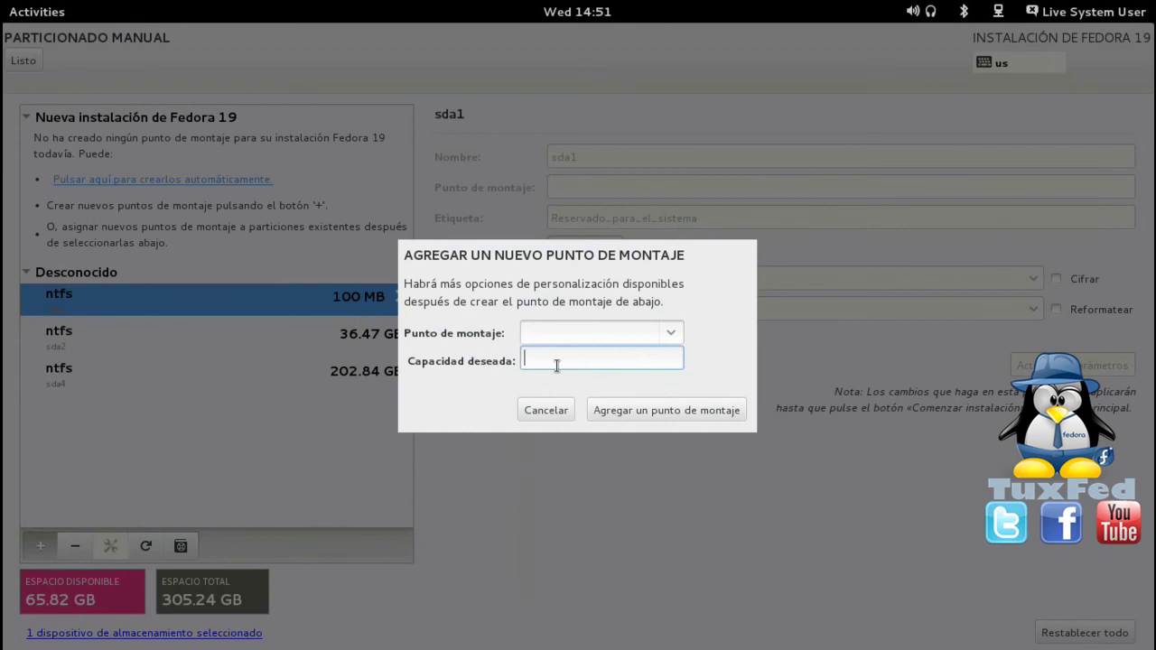
pyautogui.click(545, 417)
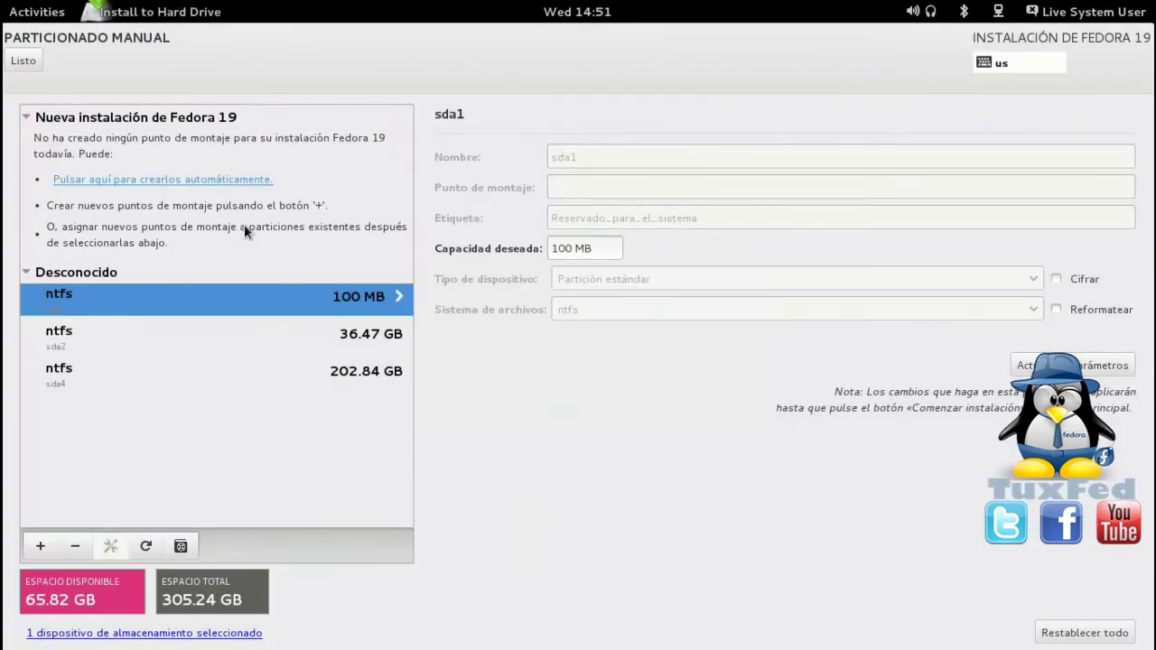
# Step: Create the new installation's mount points automatically and set the swap volume's desired capacity to 1 GB
pyautogui.click(131, 185)
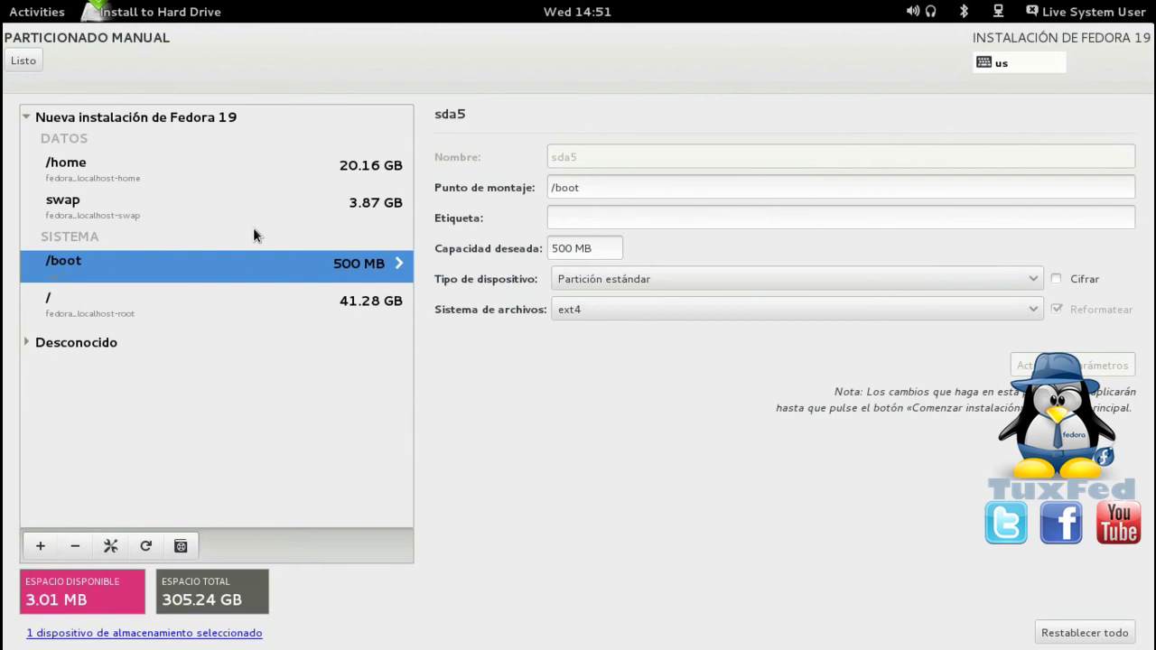
pyautogui.click(289, 215)
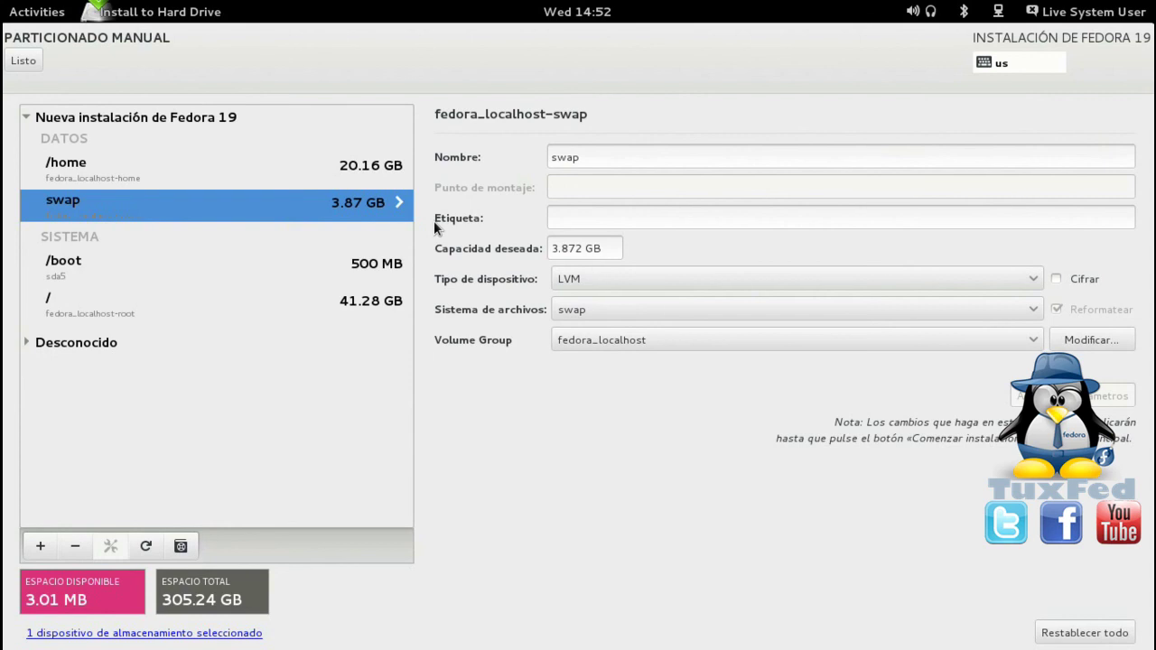
pyautogui.doubleClick(580, 255)
pyautogui.write('1')
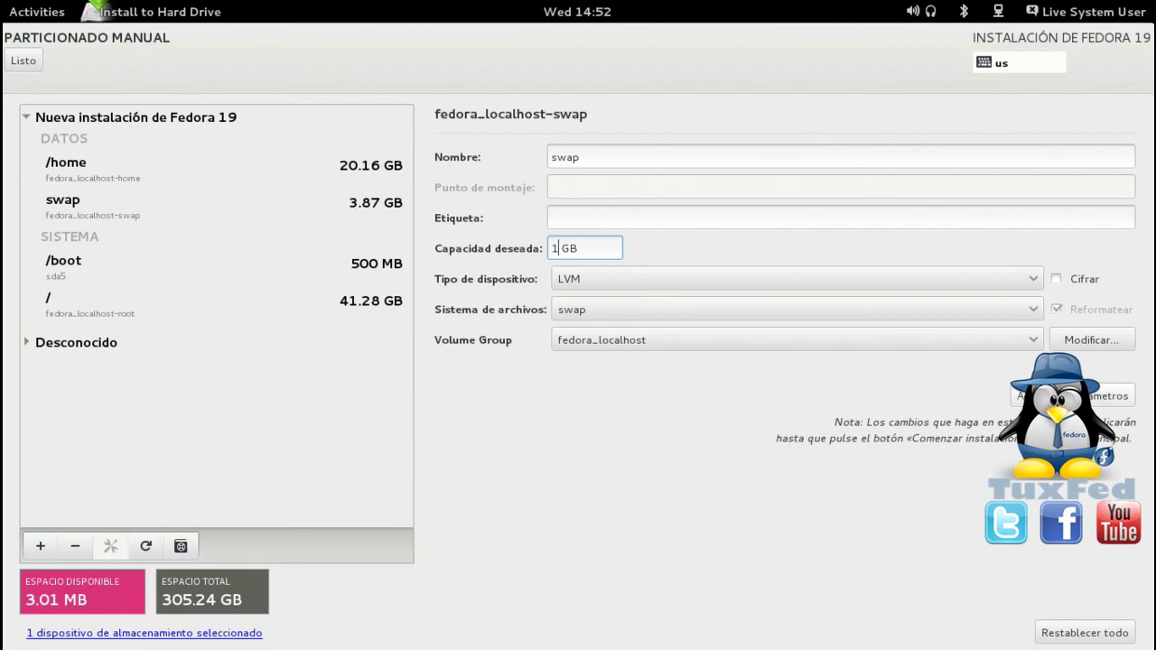
pyautogui.press('Return')
# Step: Set the desired capacity of the root (/) volume to 20 GB
pyautogui.click(334, 309)
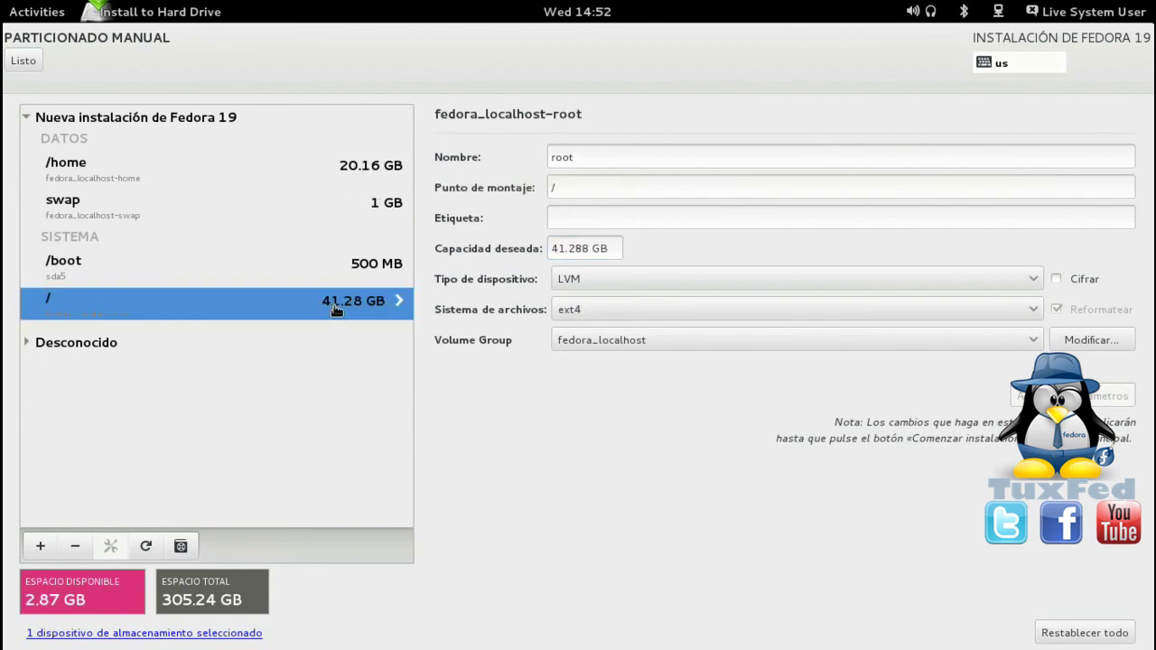
pyautogui.click(581, 248)
pyautogui.moveTo(590, 247); pyautogui.dragTo(536, 248)
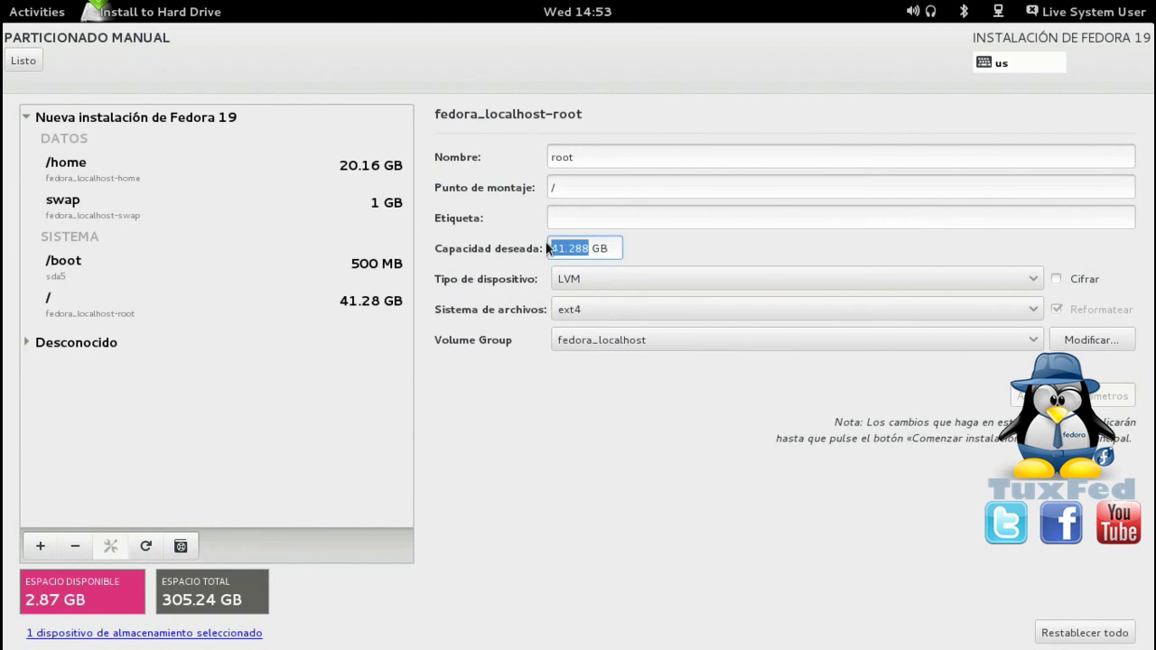
pyautogui.write('20')
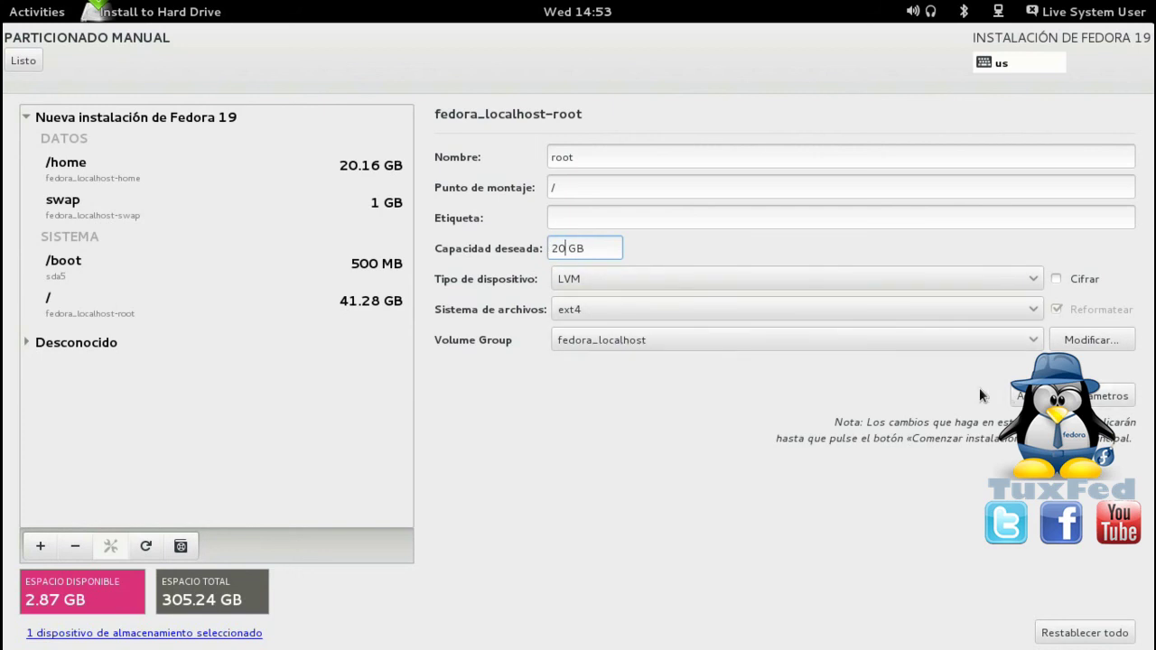
pyautogui.press('Return')
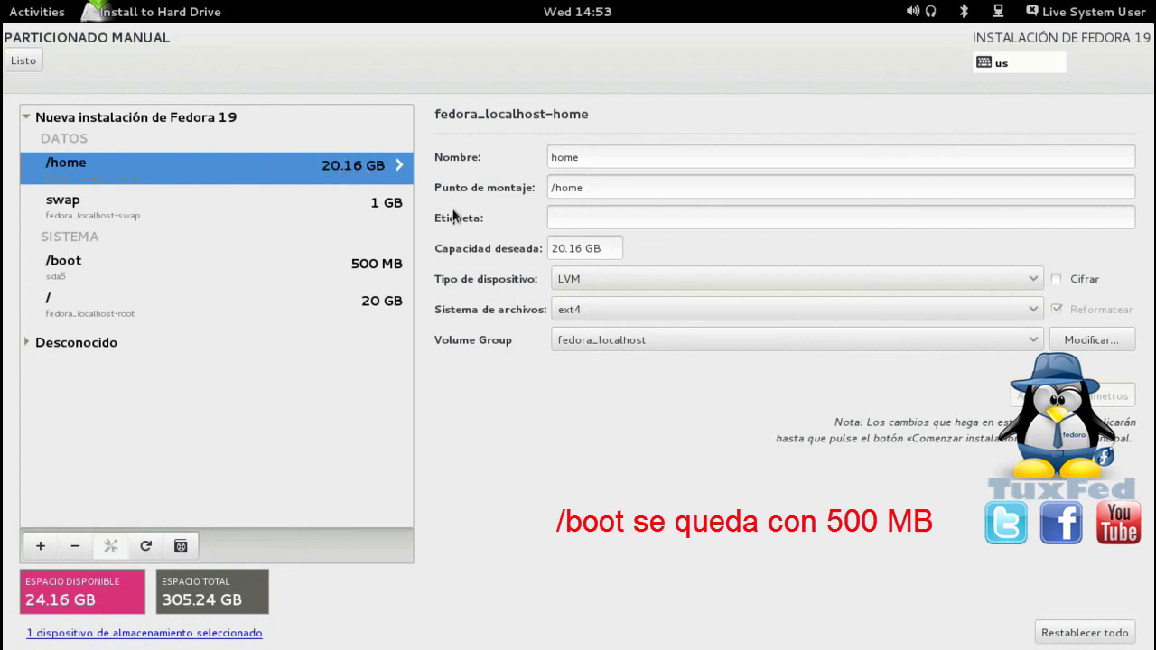
# Step: Set the desired capacity of the /home volume to 44.32 GB and update its settings
pyautogui.doubleClick(581, 248)
pyautogui.press('BackSpace')
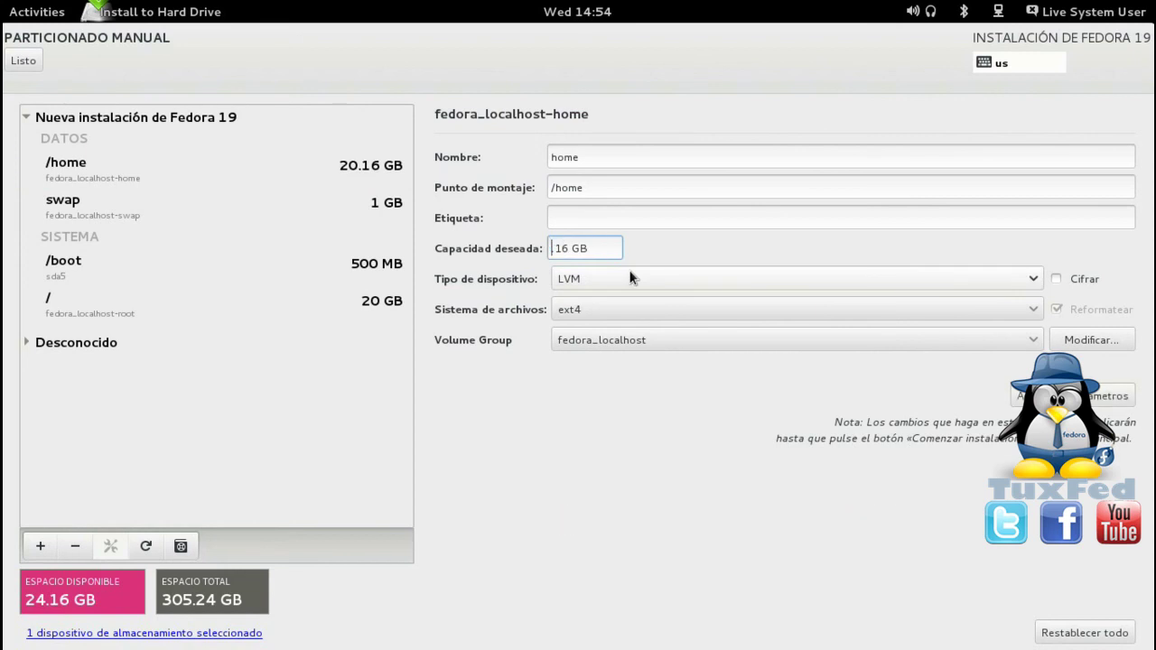
pyautogui.press('Delete')
pyautogui.press('Delete')
pyautogui.press('Delete')
pyautogui.write('44.32')
pyautogui.click(1070, 396)
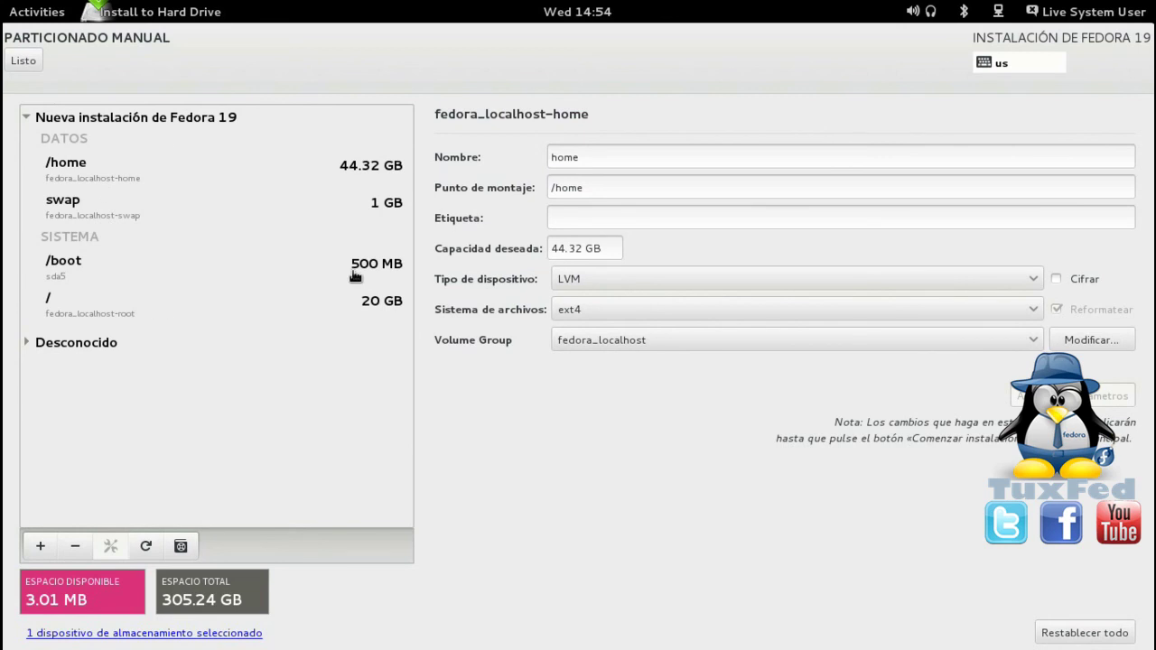
# Step: Finish the manual partitioning and accept the summary of disk changes
pyautogui.click(24, 62)
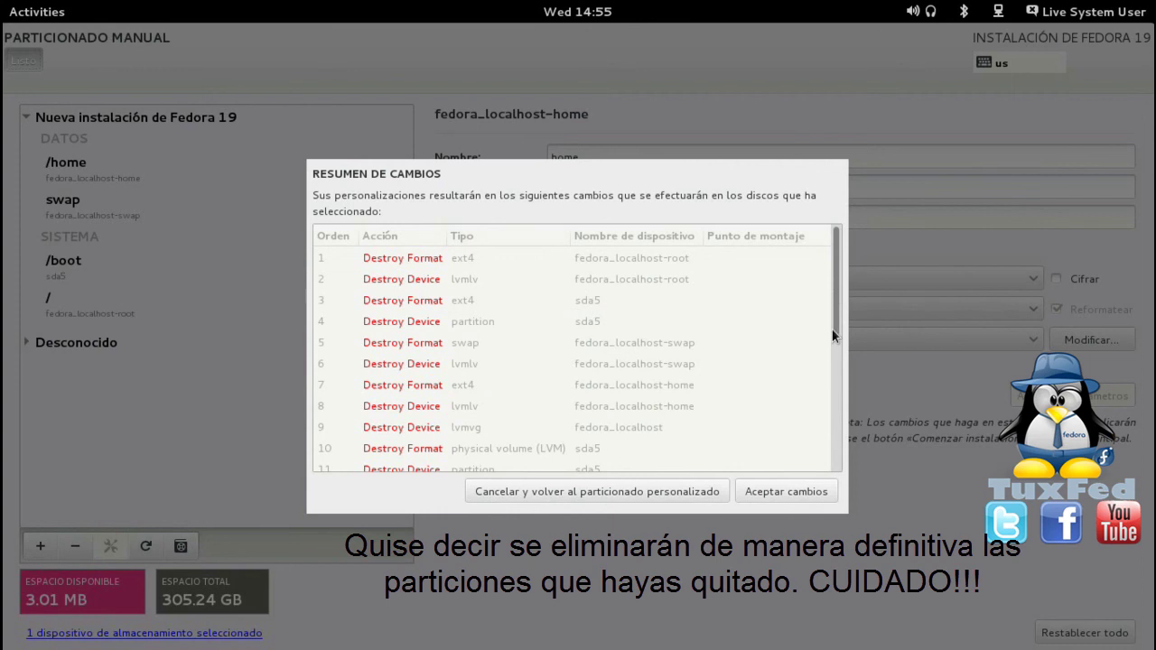
pyautogui.click(790, 491)
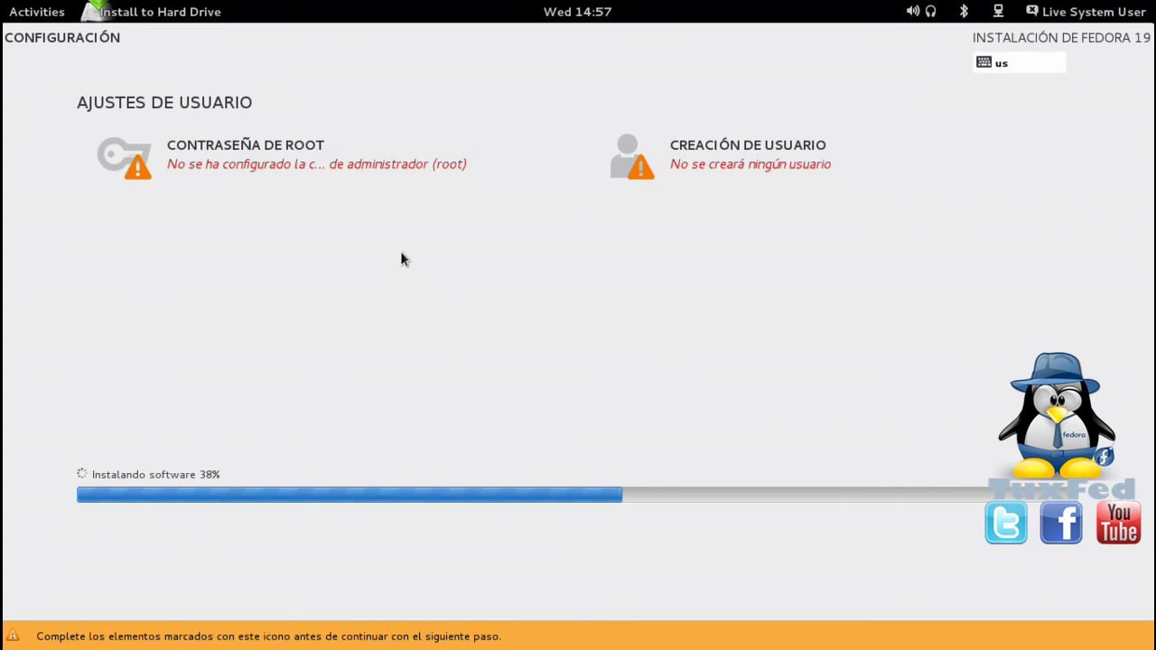
# Step: Enter and confirm the root password, and return to the user settings
pyautogui.click(329, 149)
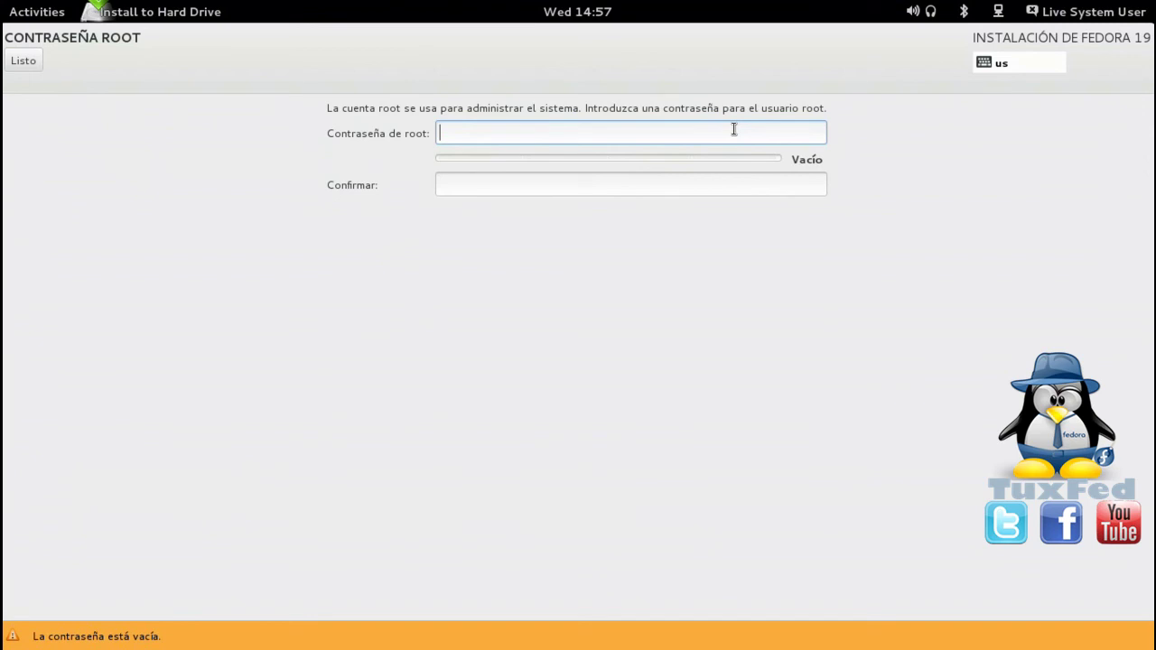
pyautogui.write('a')
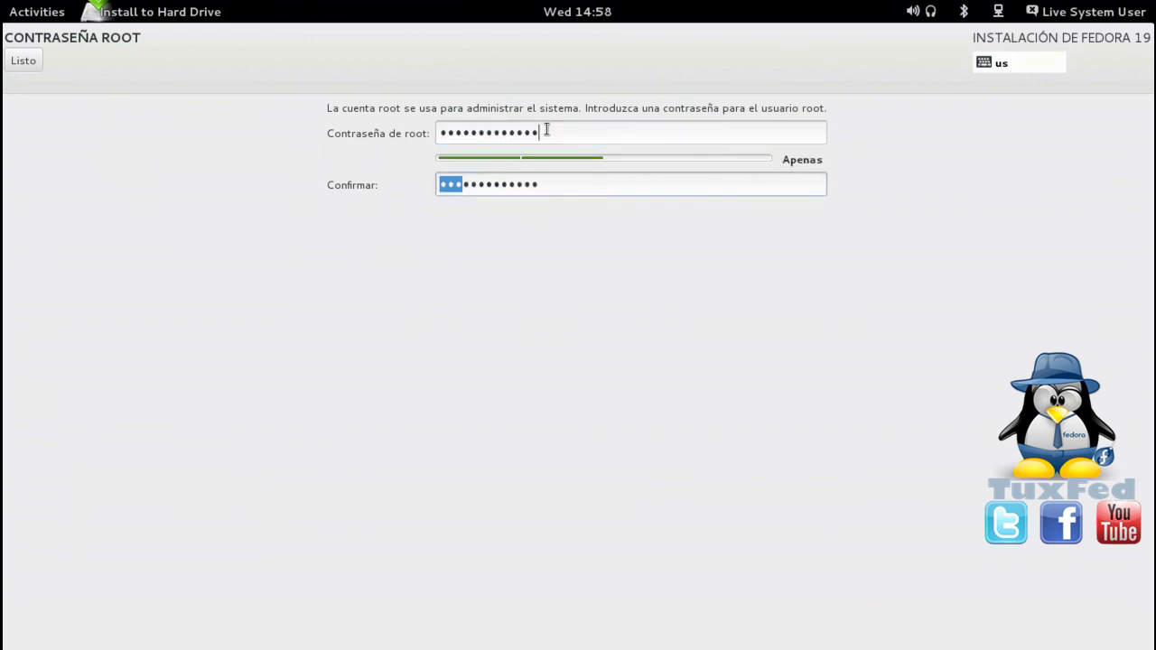
pyautogui.moveTo(545, 132); pyautogui.dragTo(405, 135)
pyautogui.moveTo(560, 180); pyautogui.dragTo(386, 190)
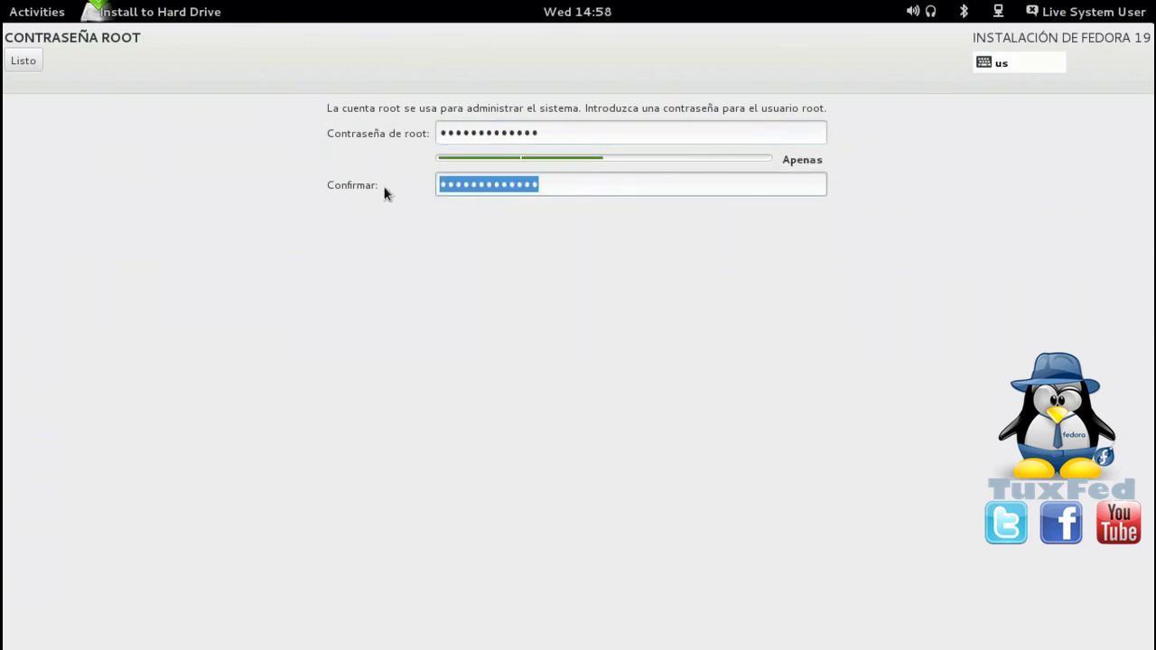
pyautogui.click(24, 61)
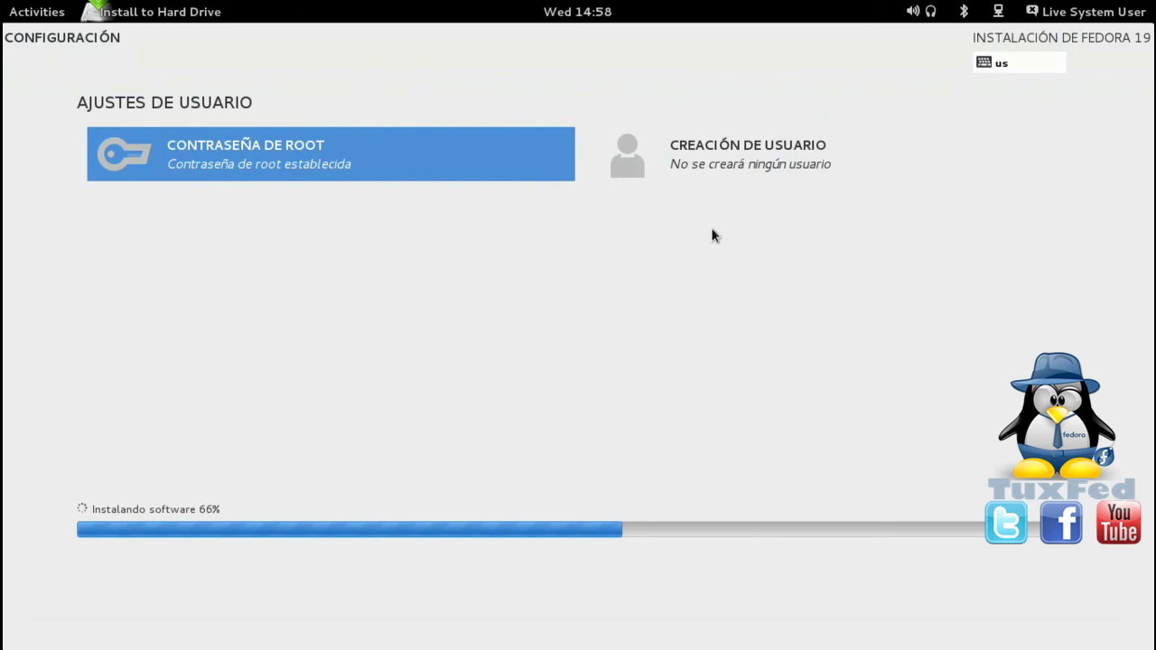
# Step: Start the user account with the full name TuxFed, and quit the installer once the installation is complete
pyautogui.click(725, 172)
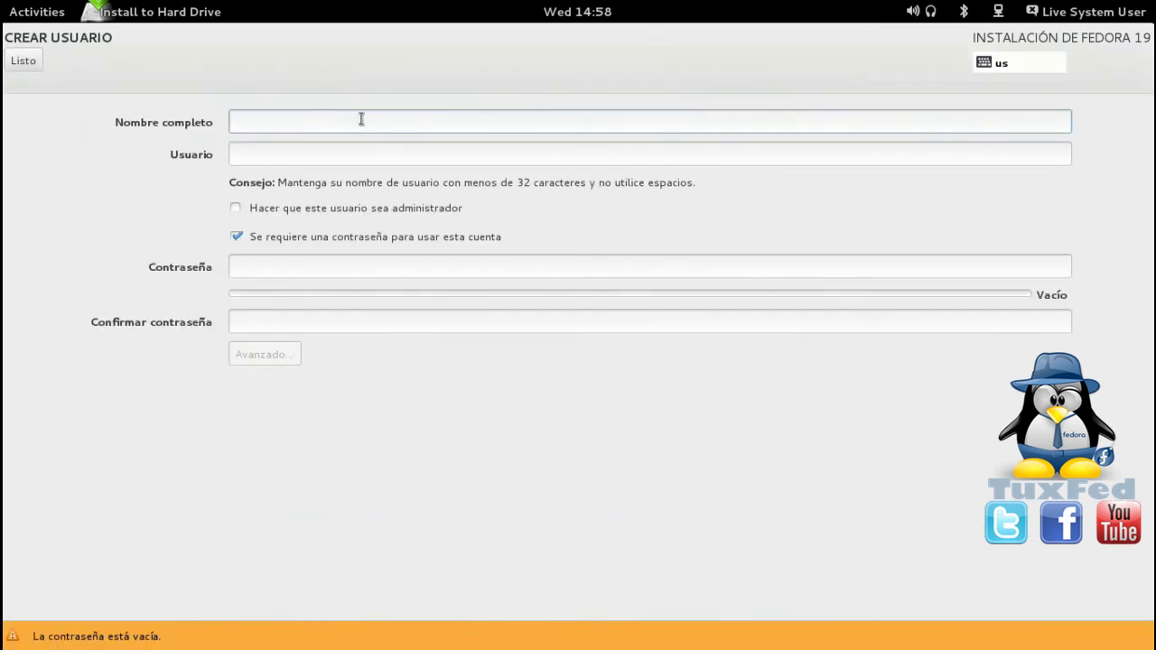
pyautogui.write('T')
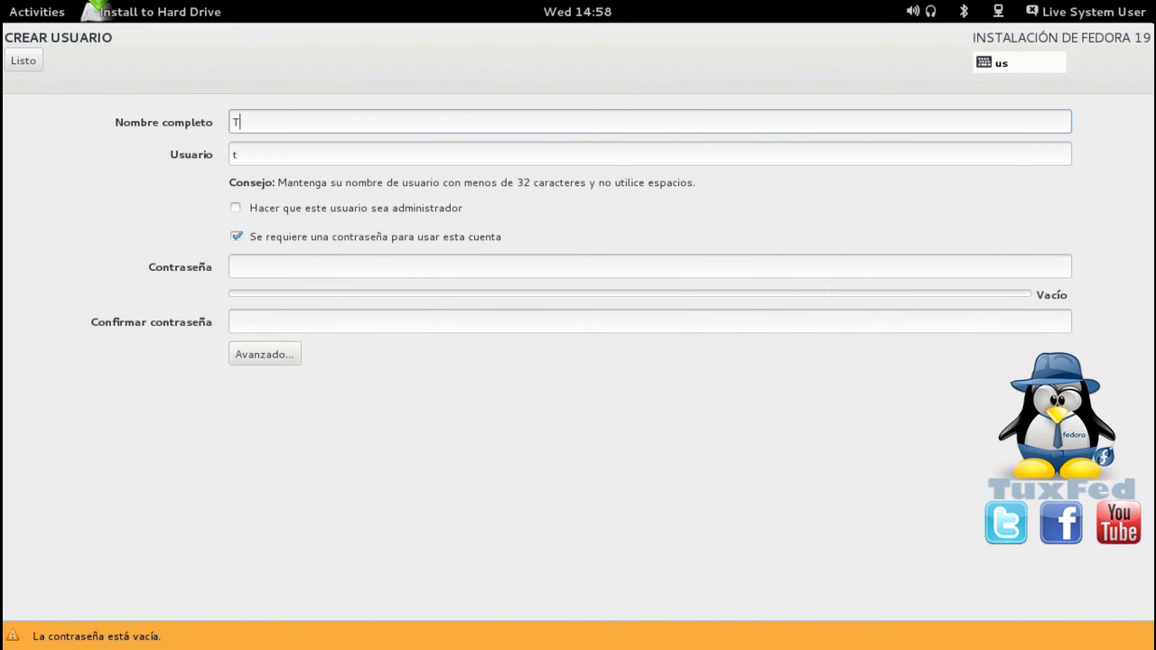
pyautogui.write('uxFed')
pyautogui.click(304, 269)
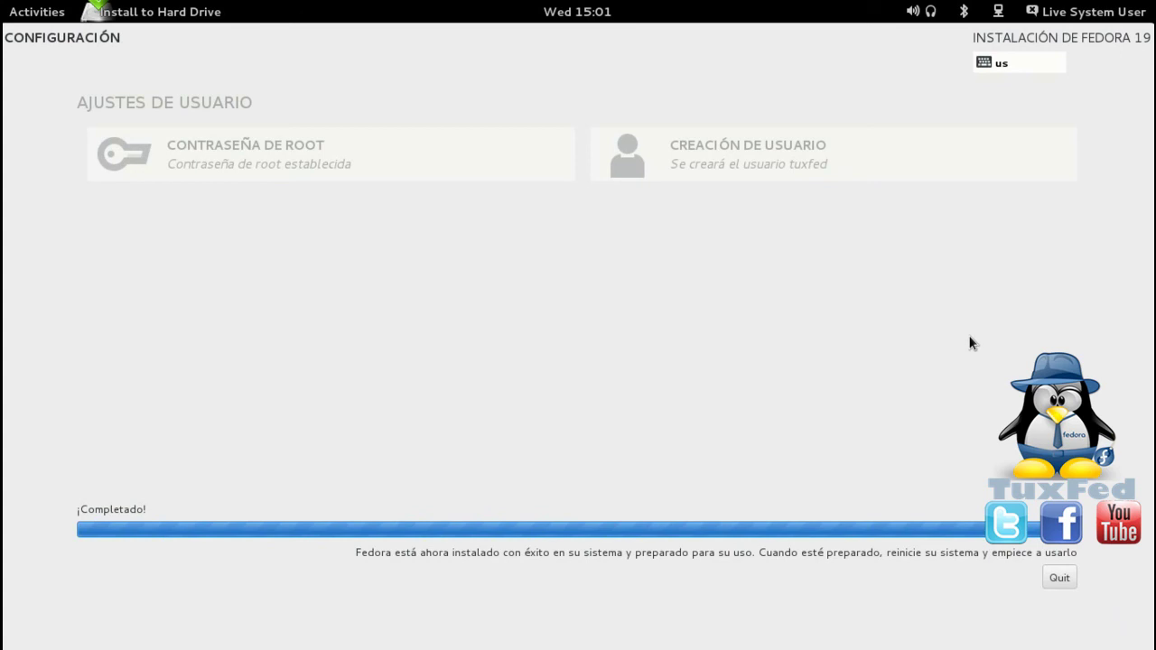
pyautogui.click(1056, 581)
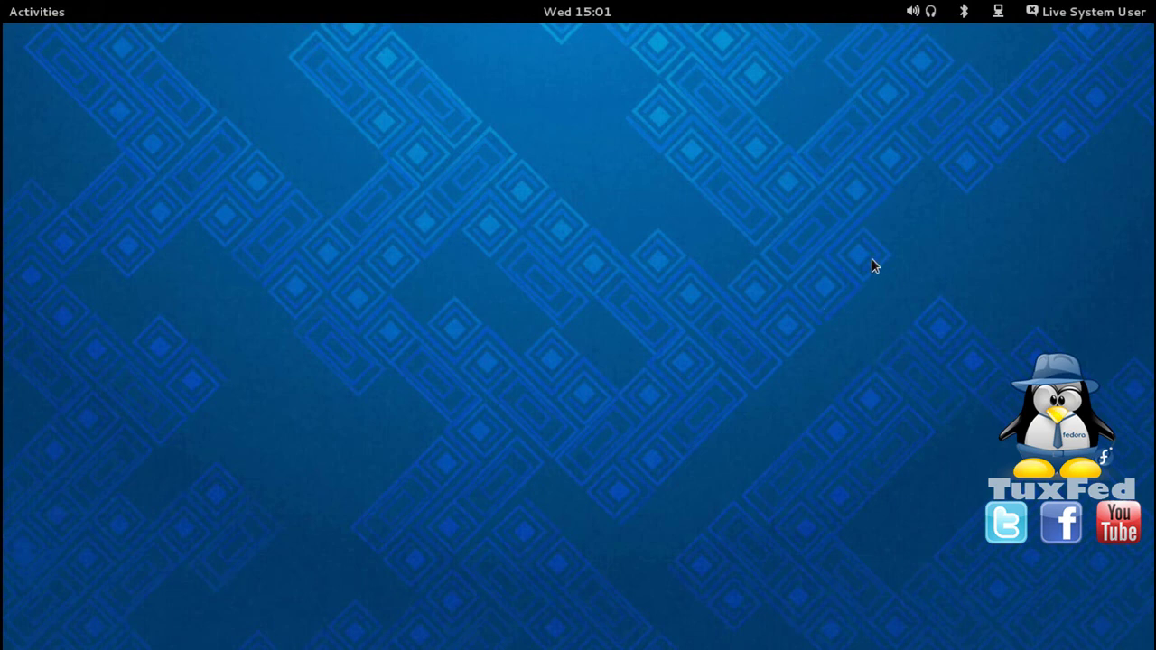
pyautogui.click(1110, 18)
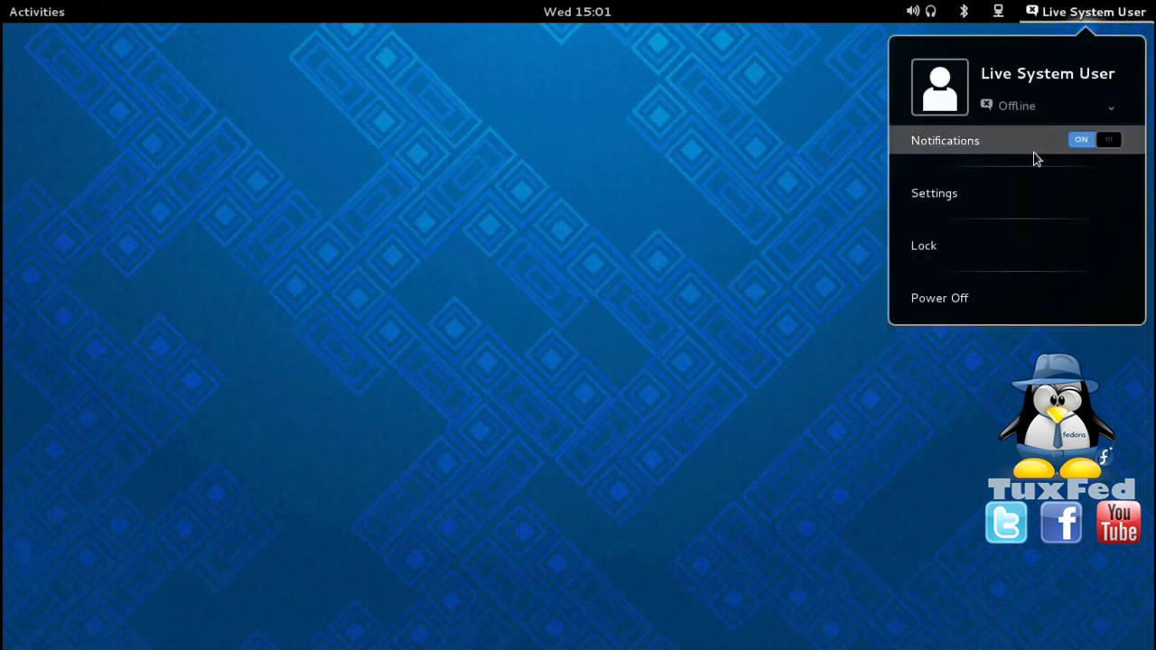
pyautogui.click(964, 307)
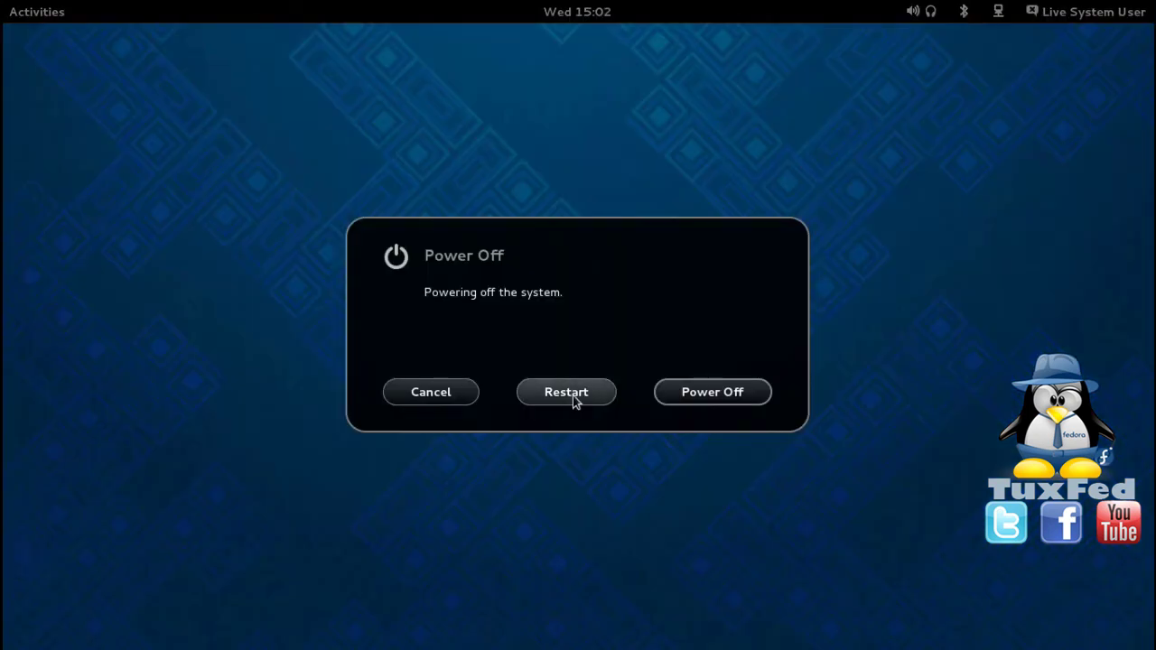
pyautogui.click(452, 400)
pyautogui.press('super+m')
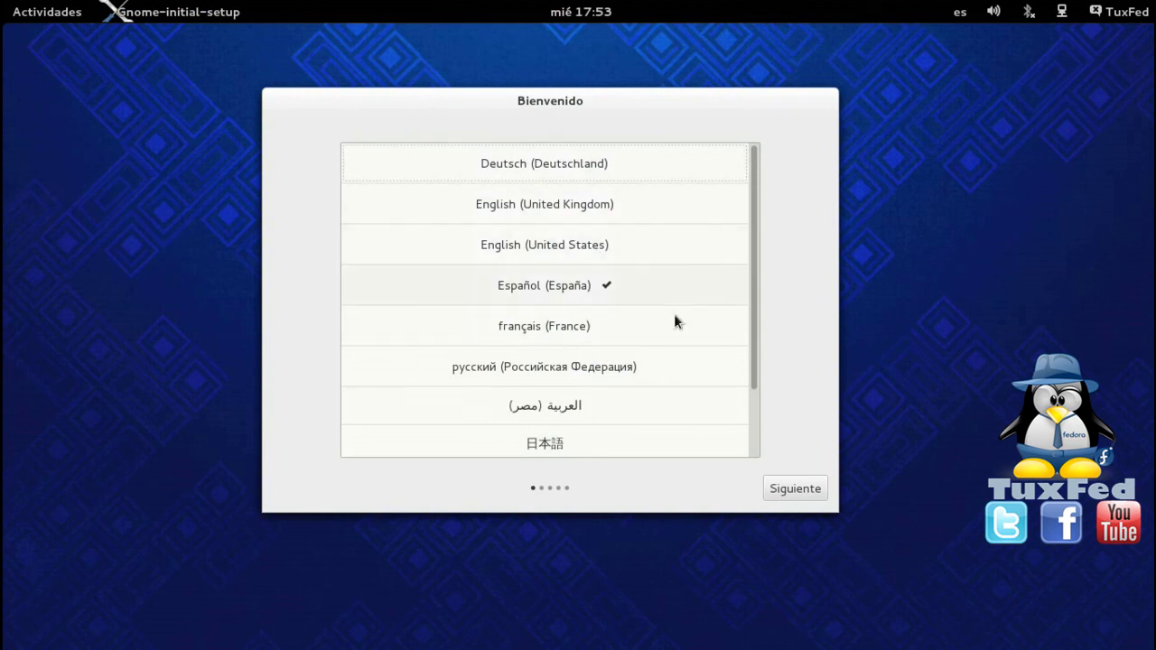
# Step: Accept Español (España) as the system language and choose Español (latinoamericano) as the input source
pyautogui.click(792, 496)
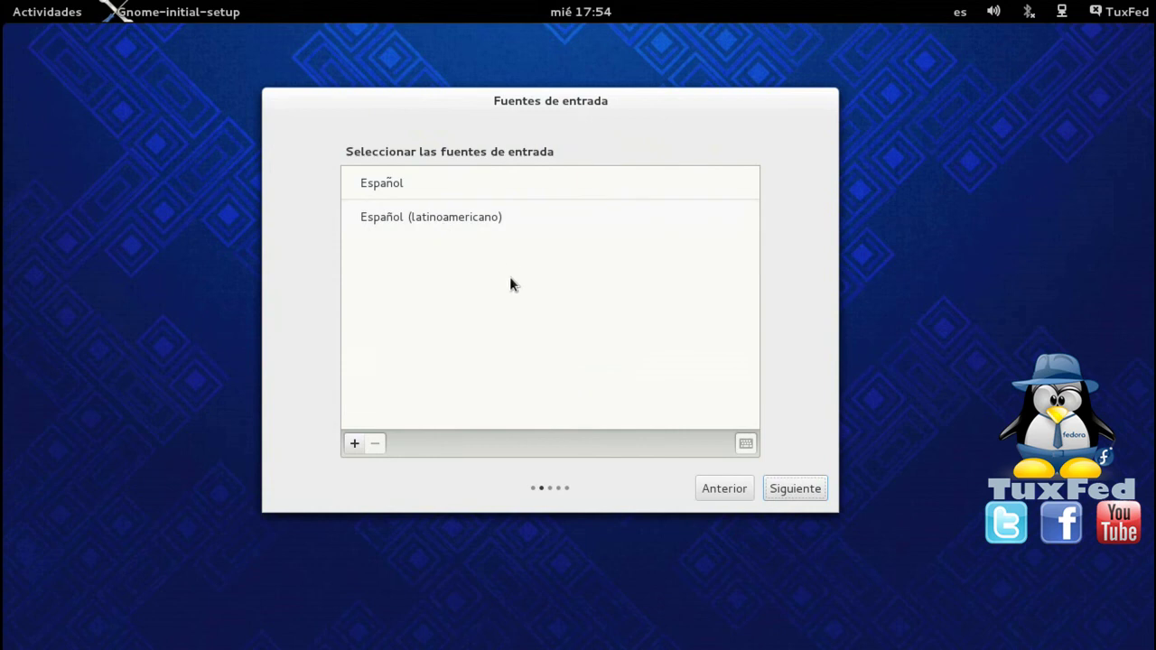
pyautogui.click(450, 216)
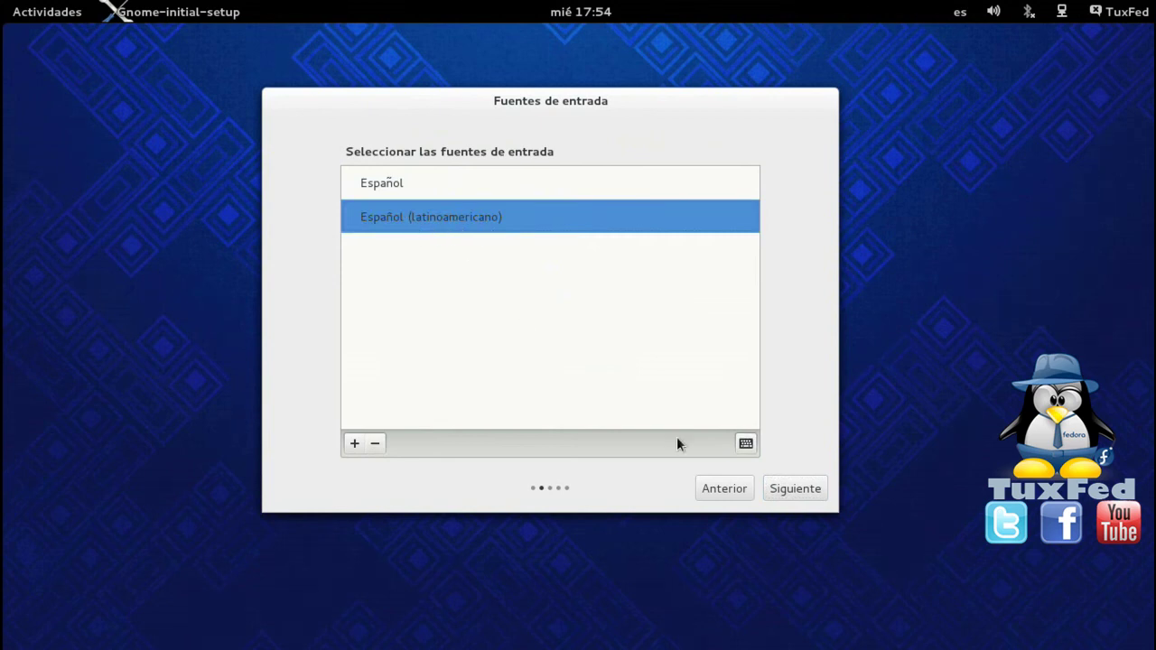
pyautogui.click(795, 489)
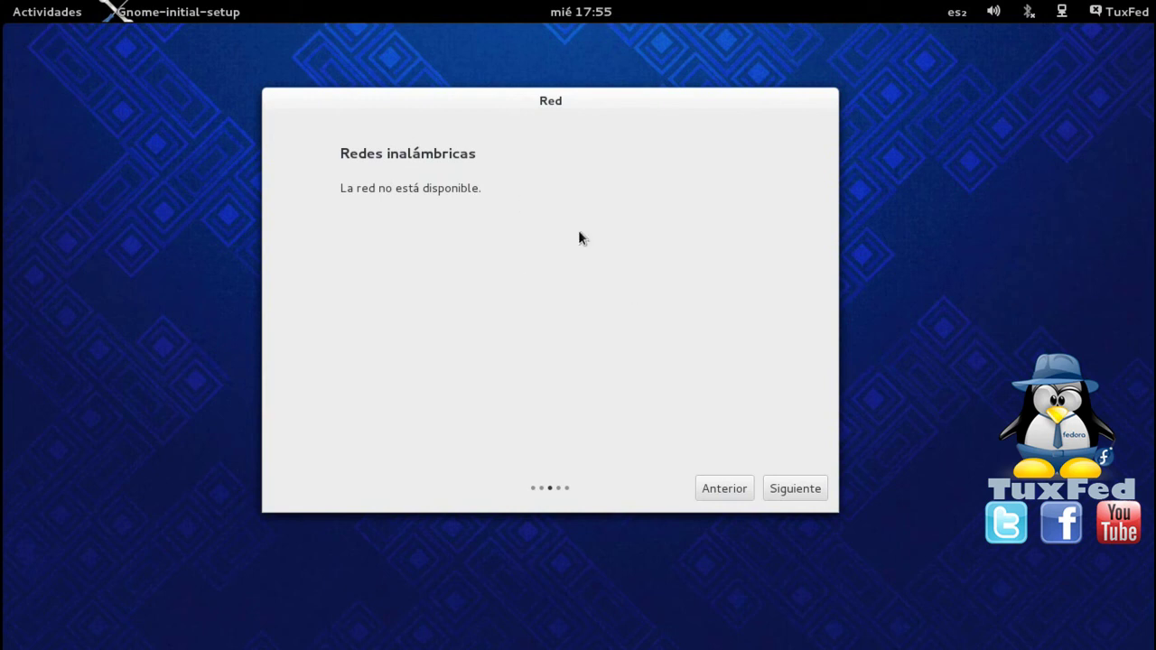
# Step: Continue past the wireless network setup and the online accounts page without adding an account
pyautogui.click(790, 495)
pyautogui.click(420, 268)
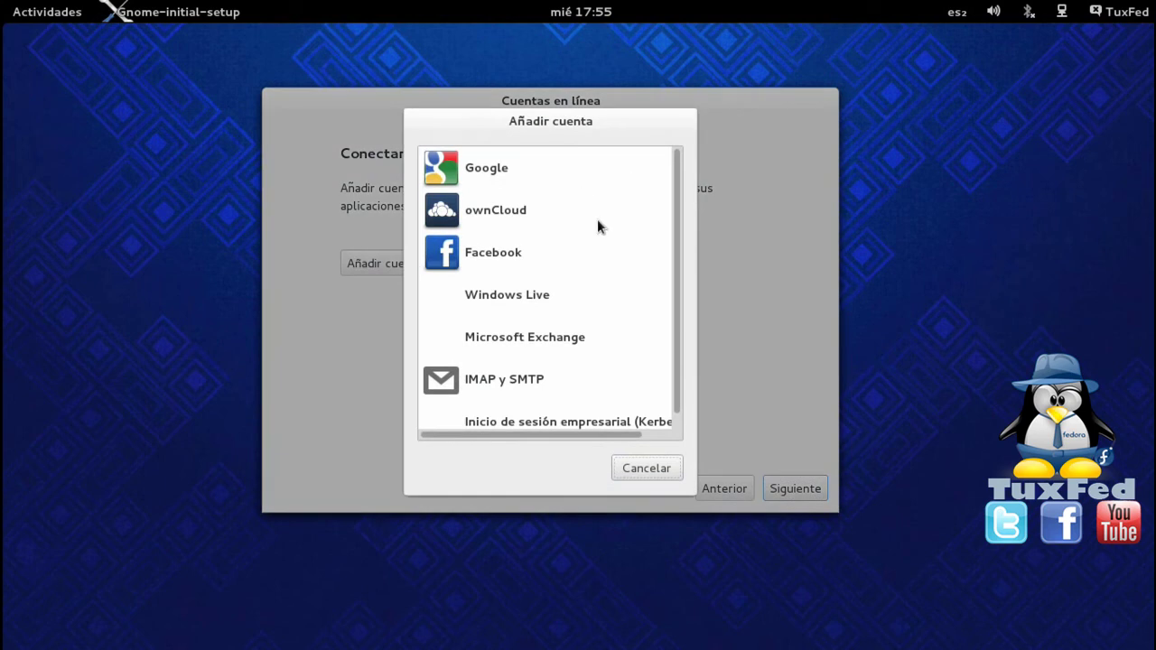
pyautogui.click(646, 477)
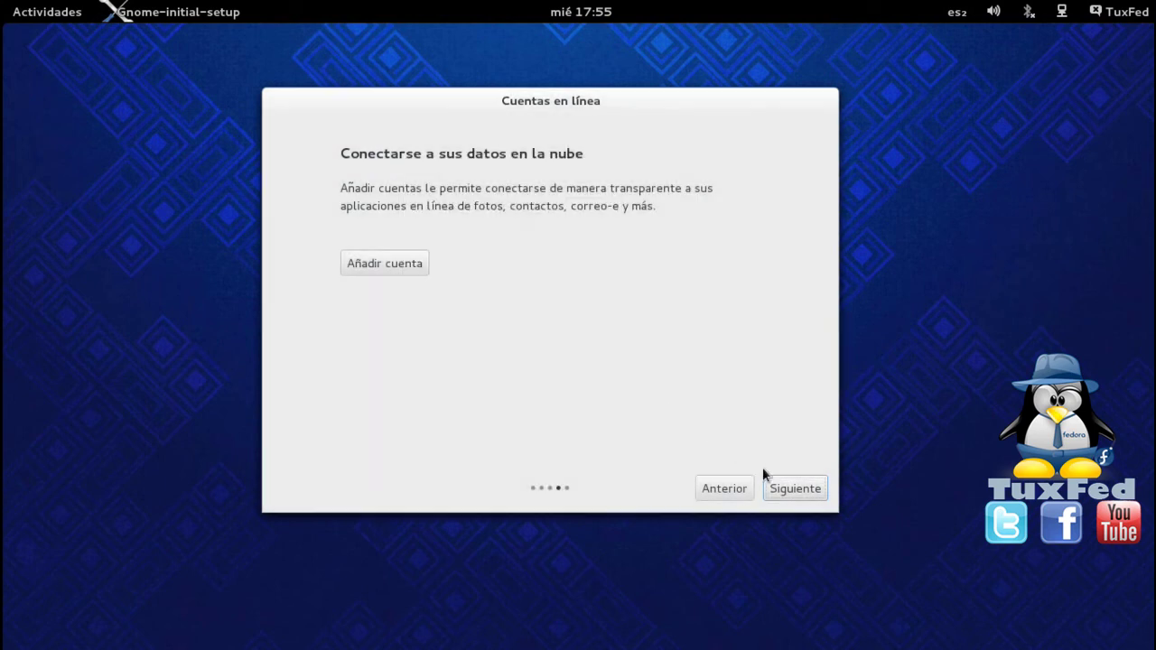
pyautogui.click(790, 493)
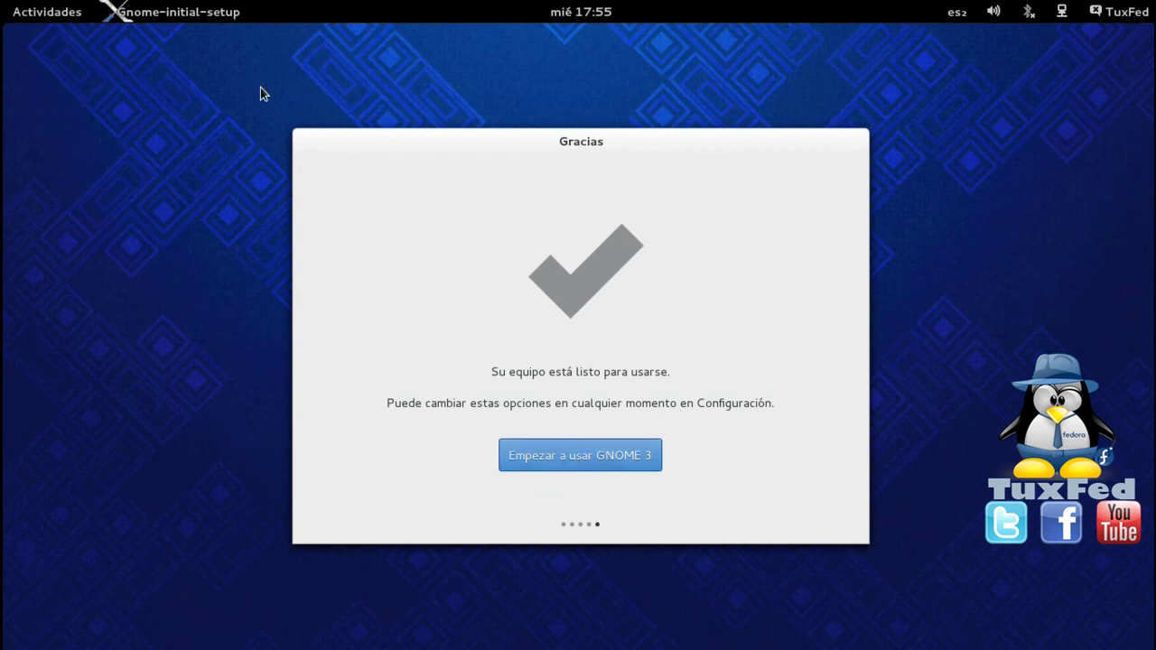
# Step: Switch to Terminal and enter the su command in the tab of the regular user's session
pyautogui.click(38, 18)
pyautogui.click(914, 383)
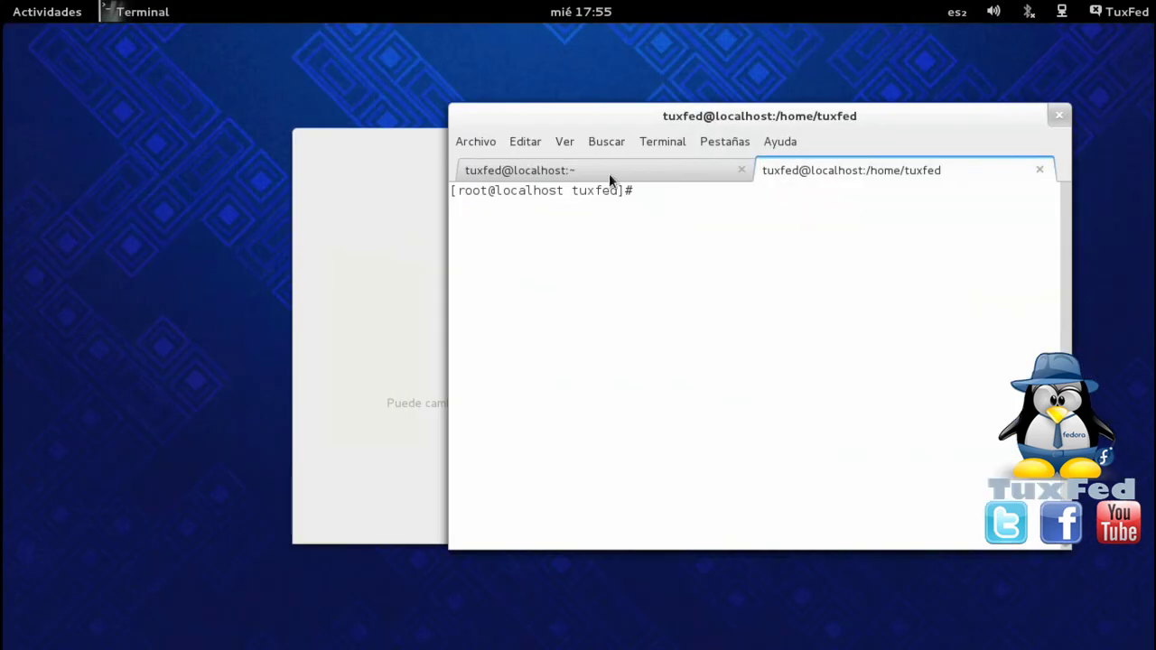
pyautogui.click(607, 176)
pyautogui.write('su')
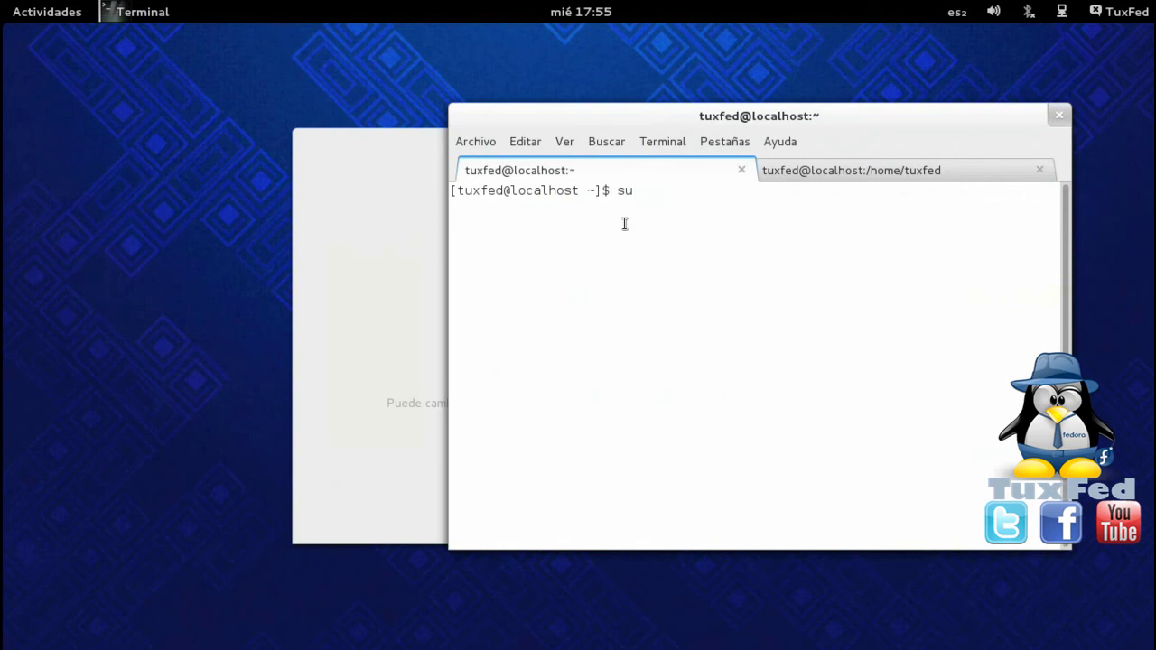
pyautogui.press('Return')
# Step: Update all system packages with yum -y update in the root session's terminal tab
pyautogui.hotkey('ctrl', 'pagedown')
pyautogui.write('yum')
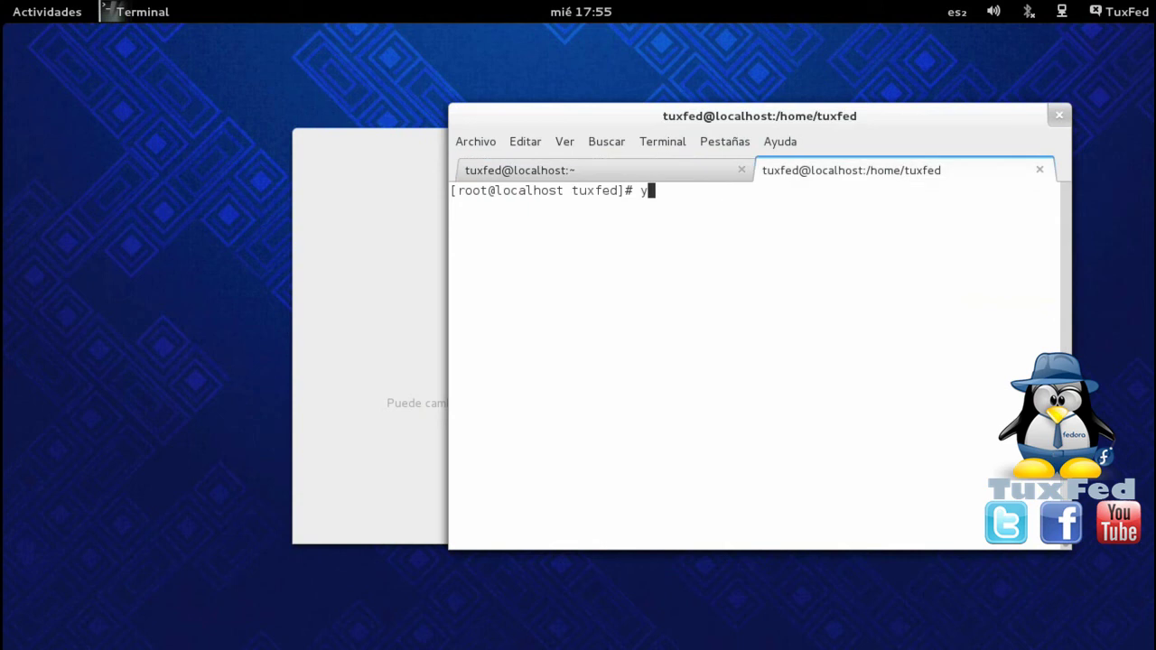
pyautogui.write(' -y update')
pyautogui.press('Return')
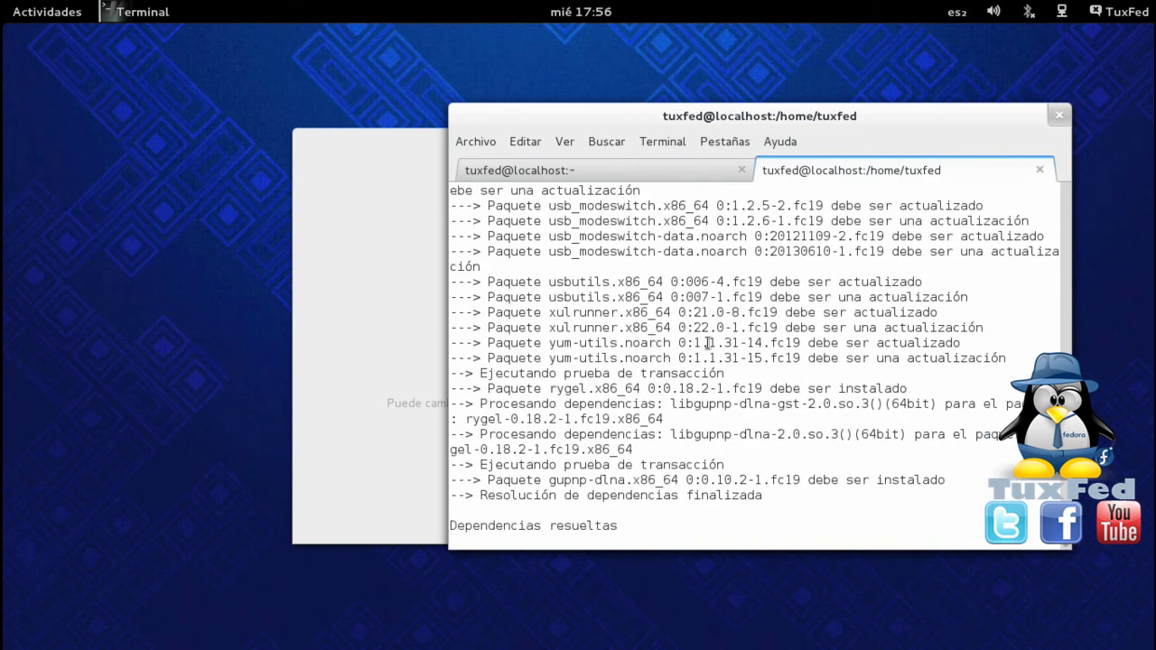